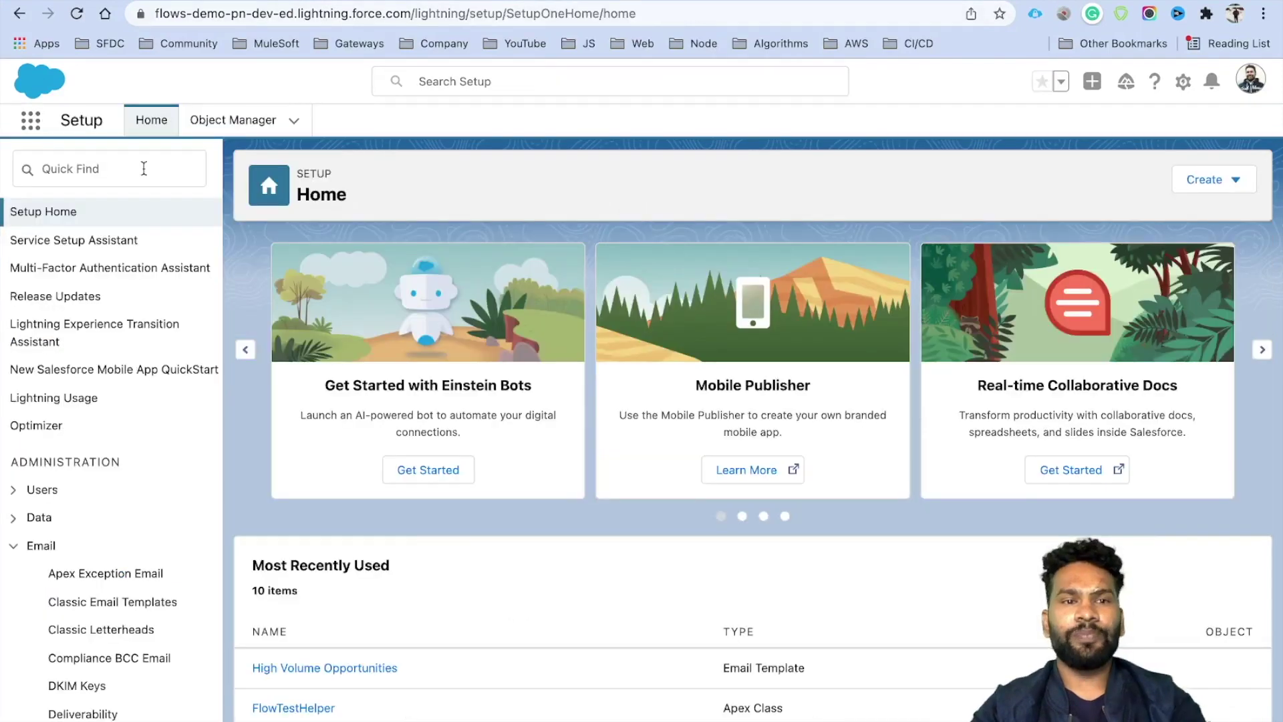
Review the High Volume Opportunities template's owner merge field and new-opportunity sentence.
{"action": "left_click", "coordinate": [133, 169]}
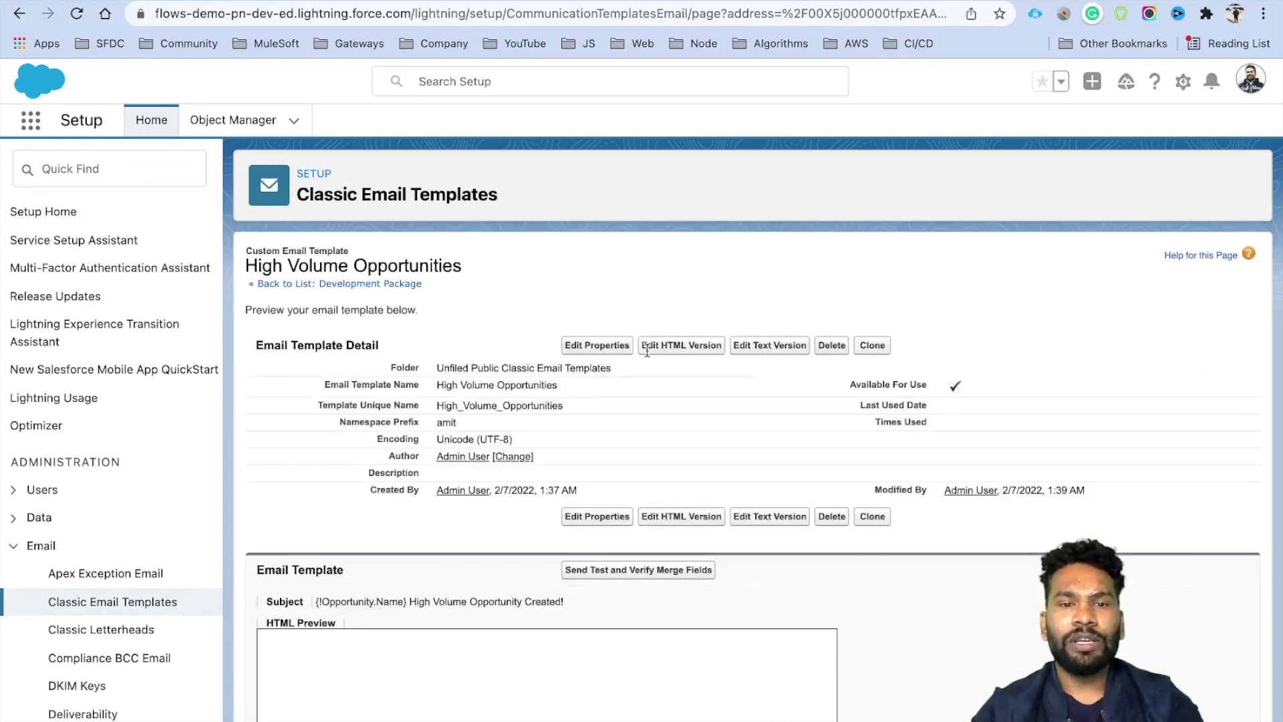
{"action": "scroll", "coordinate": [573, 516], "scroll_direction": "down", "scroll_amount": 3}
{"action": "scroll", "coordinate": [573, 516], "scroll_direction": "down", "scroll_amount": 3}
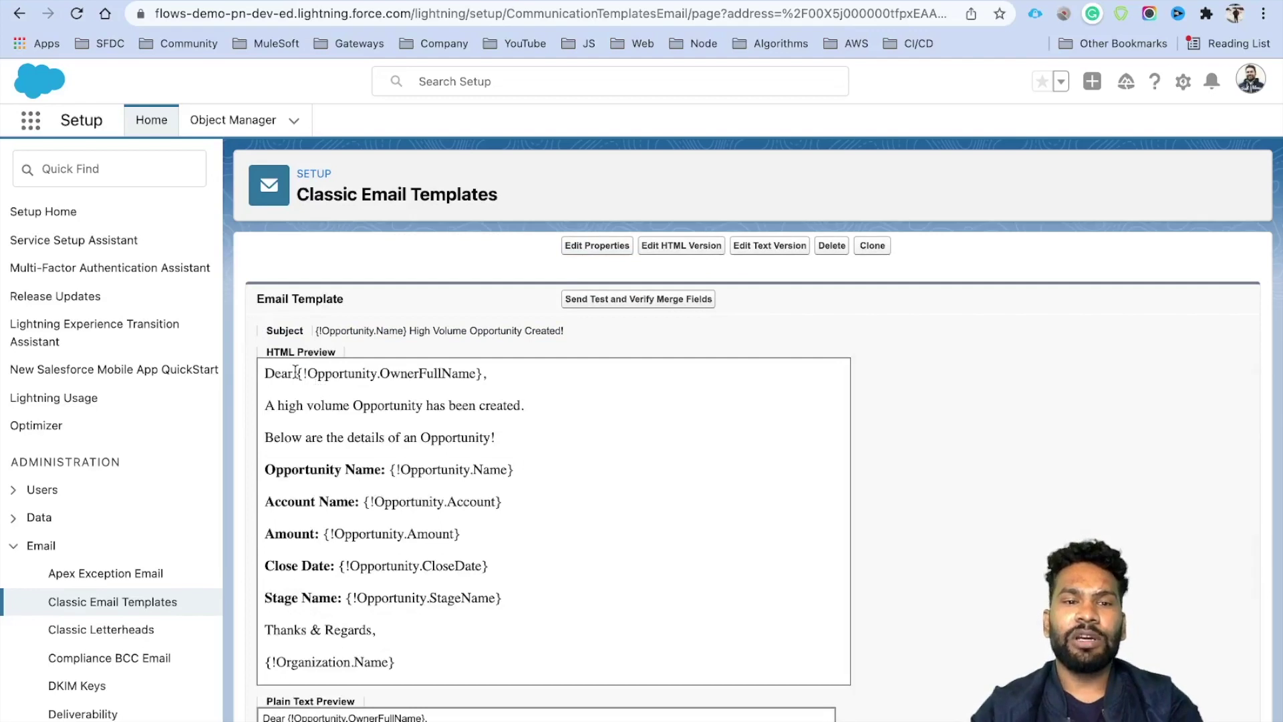
{"action": "left_click_drag", "start_coordinate": [296, 371], "coordinate": [476, 376]}
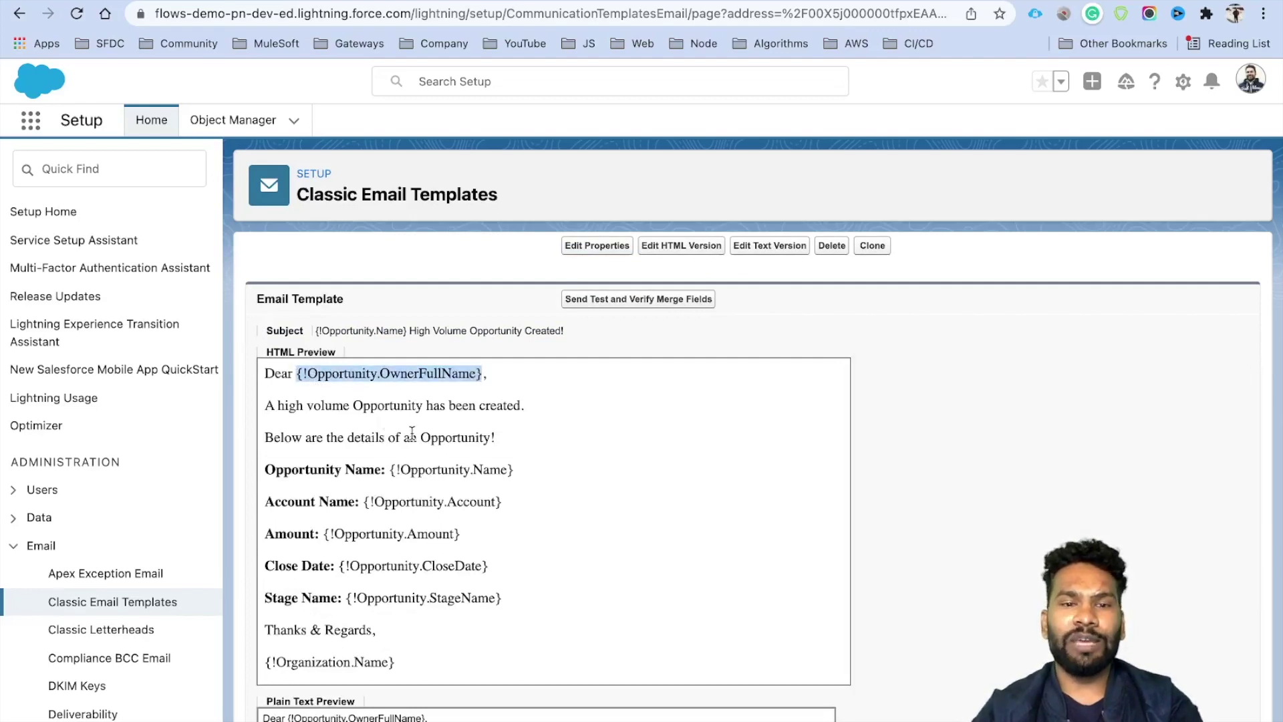
{"action": "left_click", "coordinate": [380, 417]}
{"action": "left_click_drag", "start_coordinate": [536, 412], "coordinate": [266, 405]}
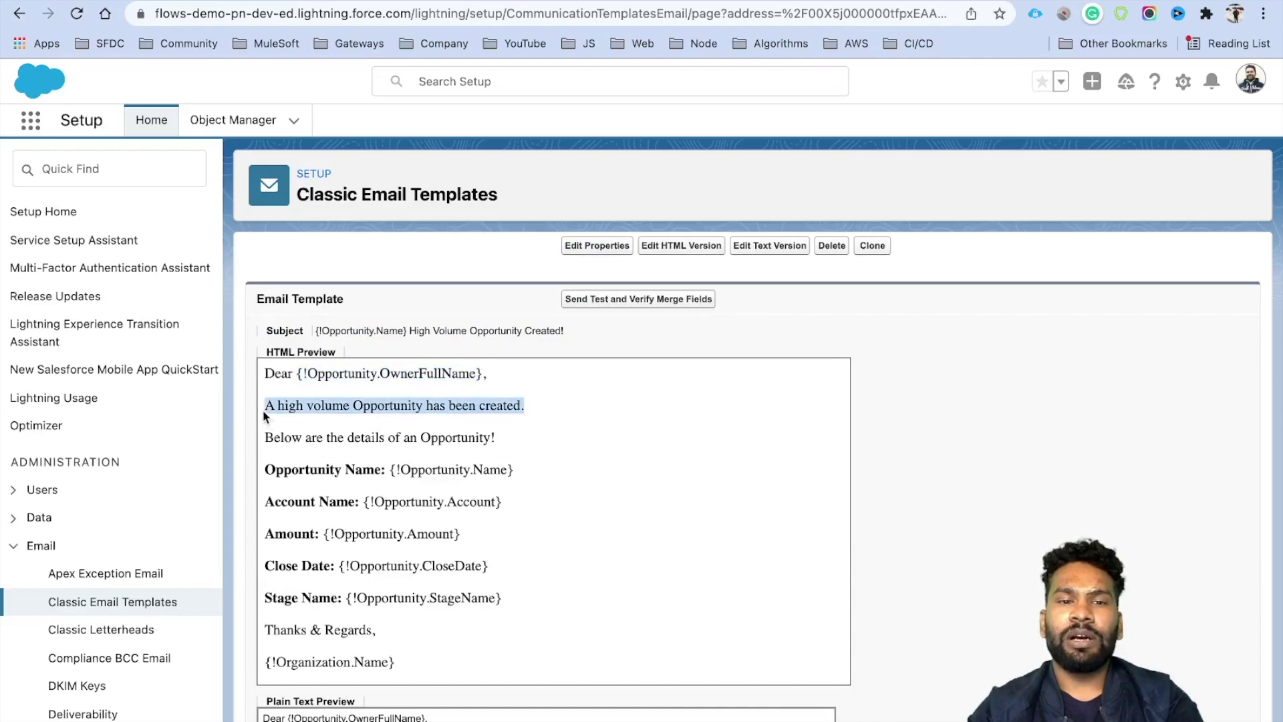
{"action": "left_click", "coordinate": [375, 558]}
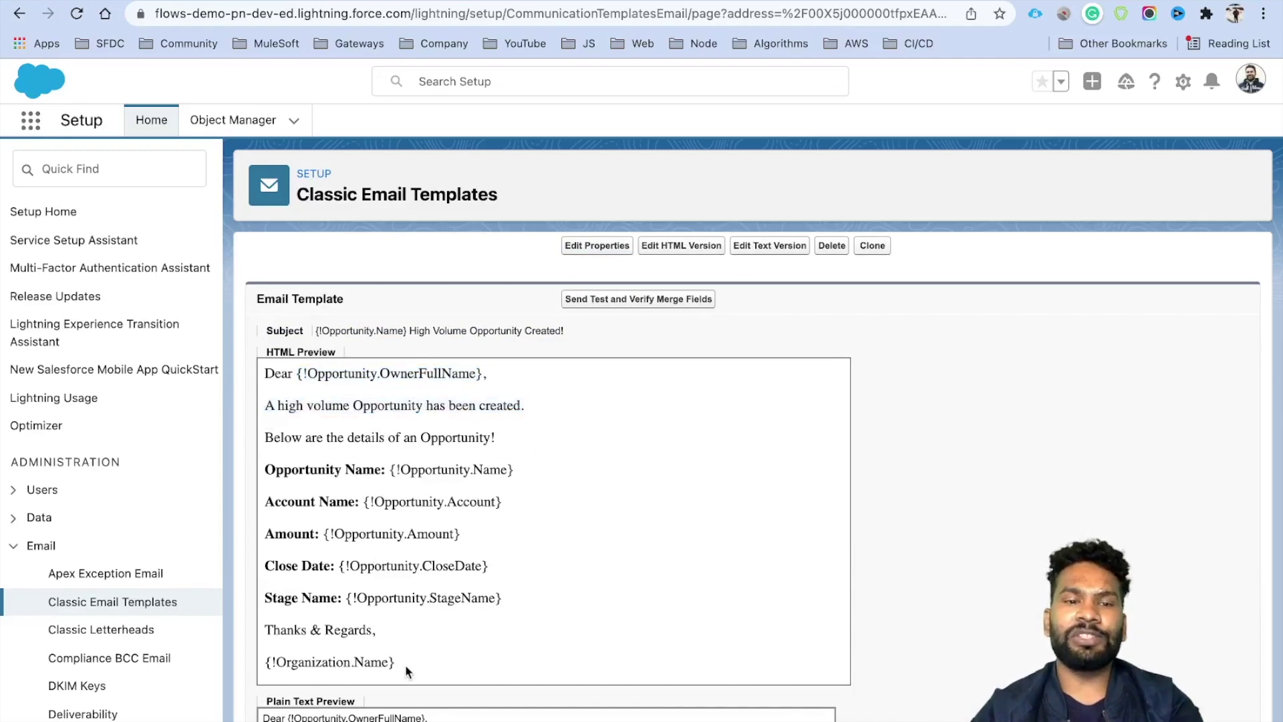
Review the whole template body, then filter the Setup menu by 'email'.
{"action": "left_click_drag", "start_coordinate": [407, 671], "coordinate": [279, 377]}
{"action": "left_click", "coordinate": [532, 494]}
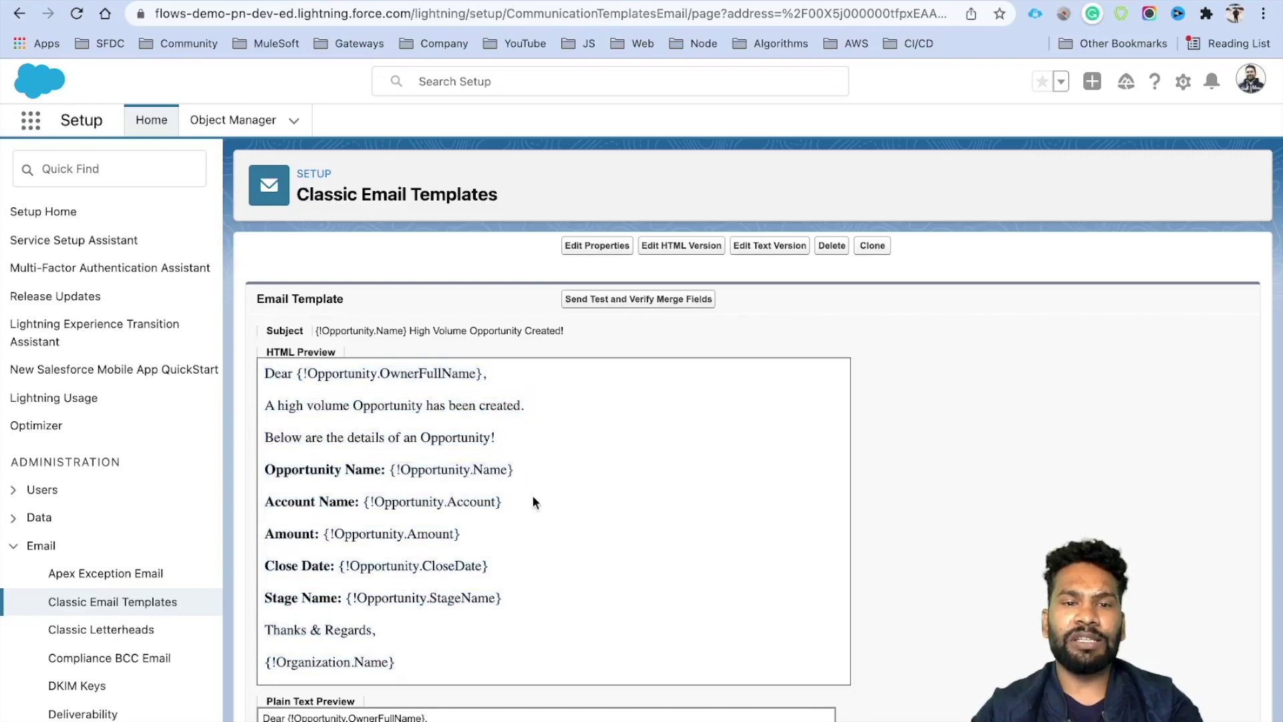
{"action": "scroll", "coordinate": [533, 500], "scroll_direction": "down", "scroll_amount": 1}
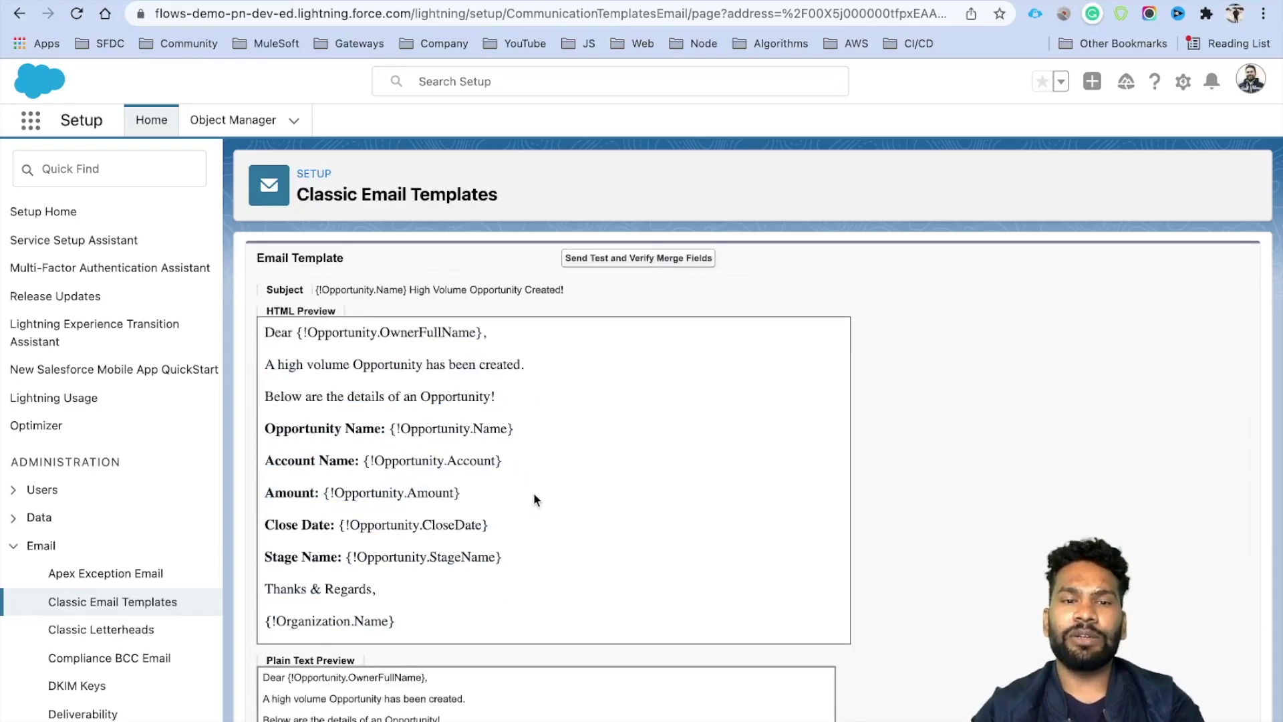
{"action": "scroll", "coordinate": [533, 492], "scroll_direction": "up", "scroll_amount": 1}
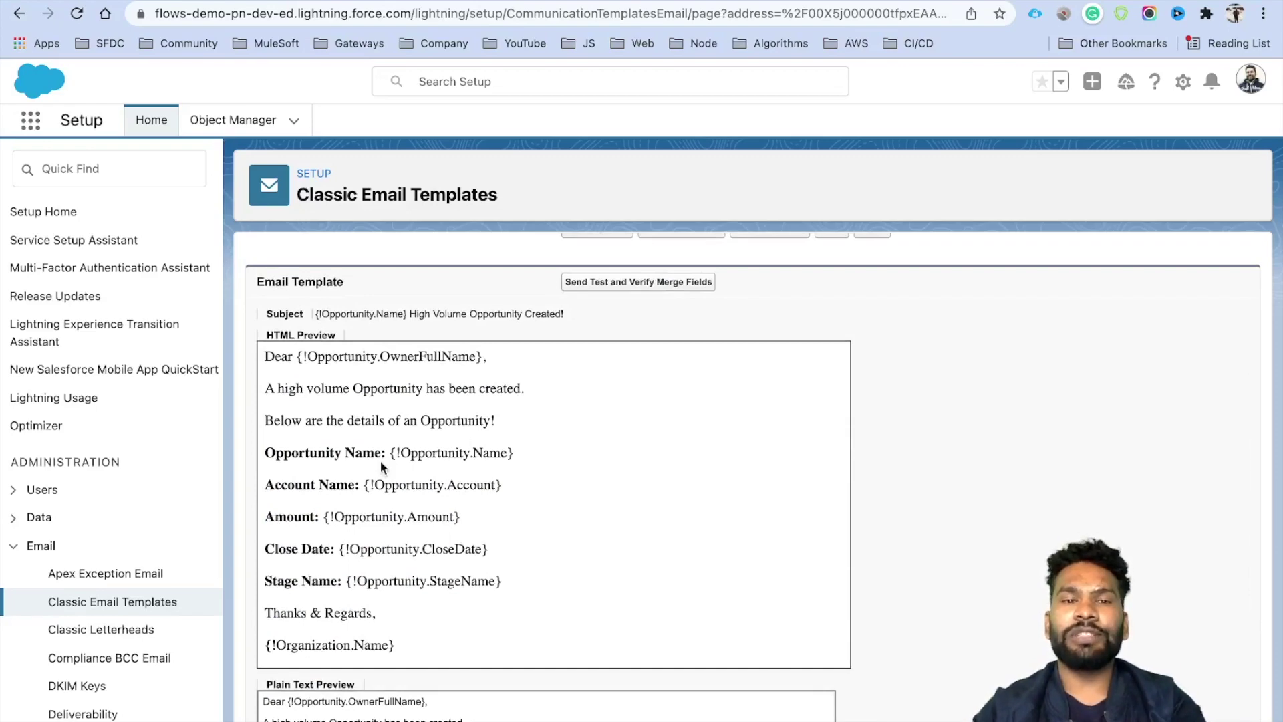
{"action": "scroll", "coordinate": [380, 460], "scroll_direction": "up", "scroll_amount": 5}
{"action": "left_click", "coordinate": [124, 178]}
{"action": "type", "text": "email"}
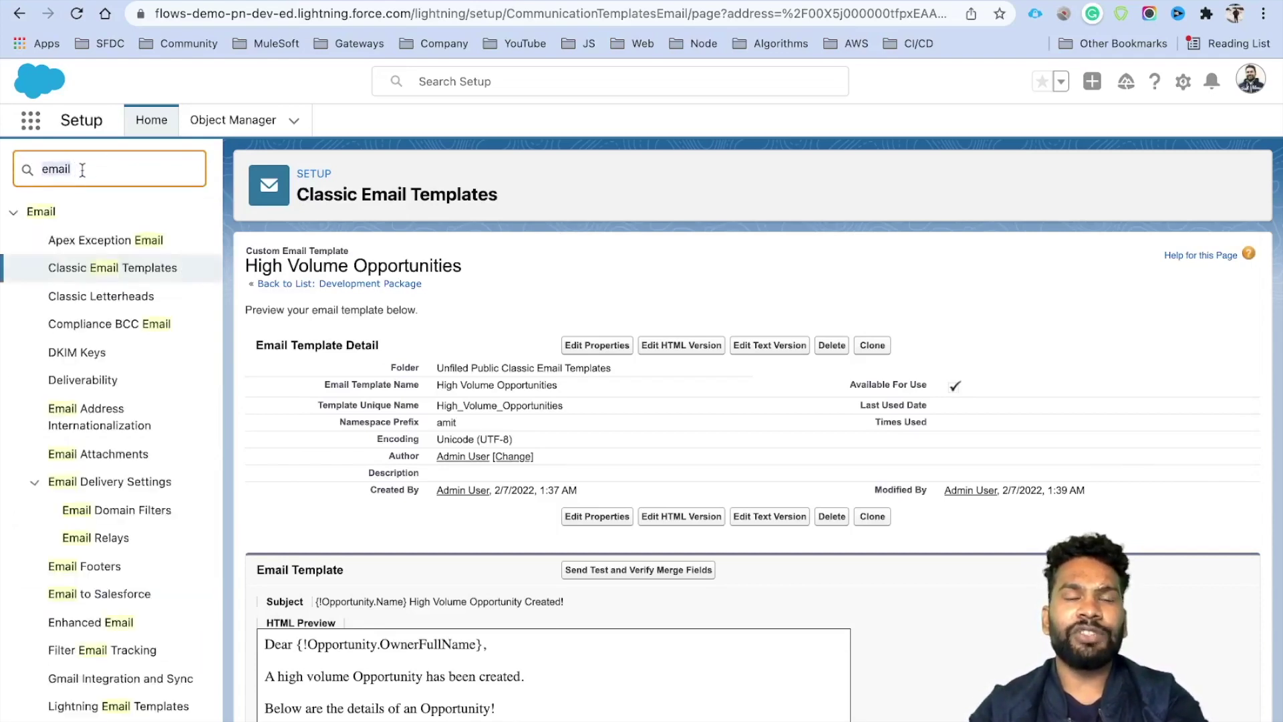
Find Email Alerts via the 'email aler' Quick Find search and start a new email alert.
{"action": "key", "text": "super+a"}
{"action": "key", "text": "BackSpace"}
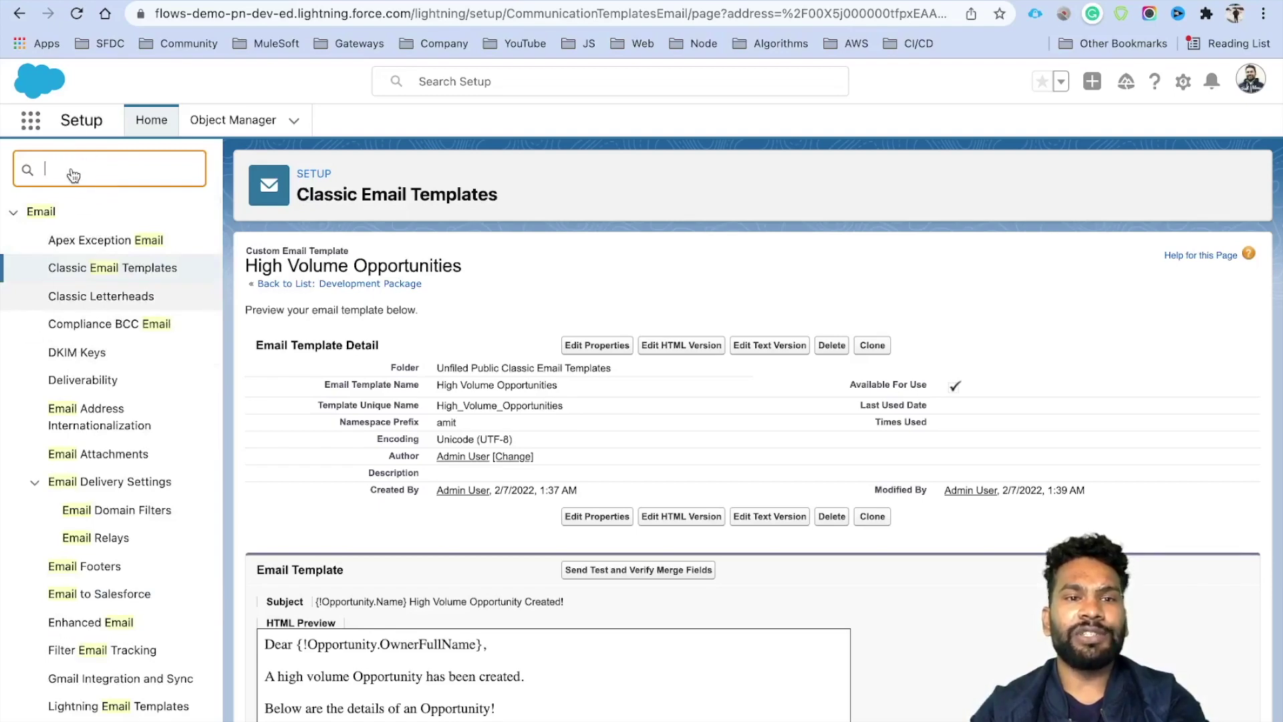
{"action": "type", "text": "al"}
{"action": "key", "text": "BackSpace"}
{"action": "key", "text": "BackSpace"}
{"action": "type", "text": "email aler"}
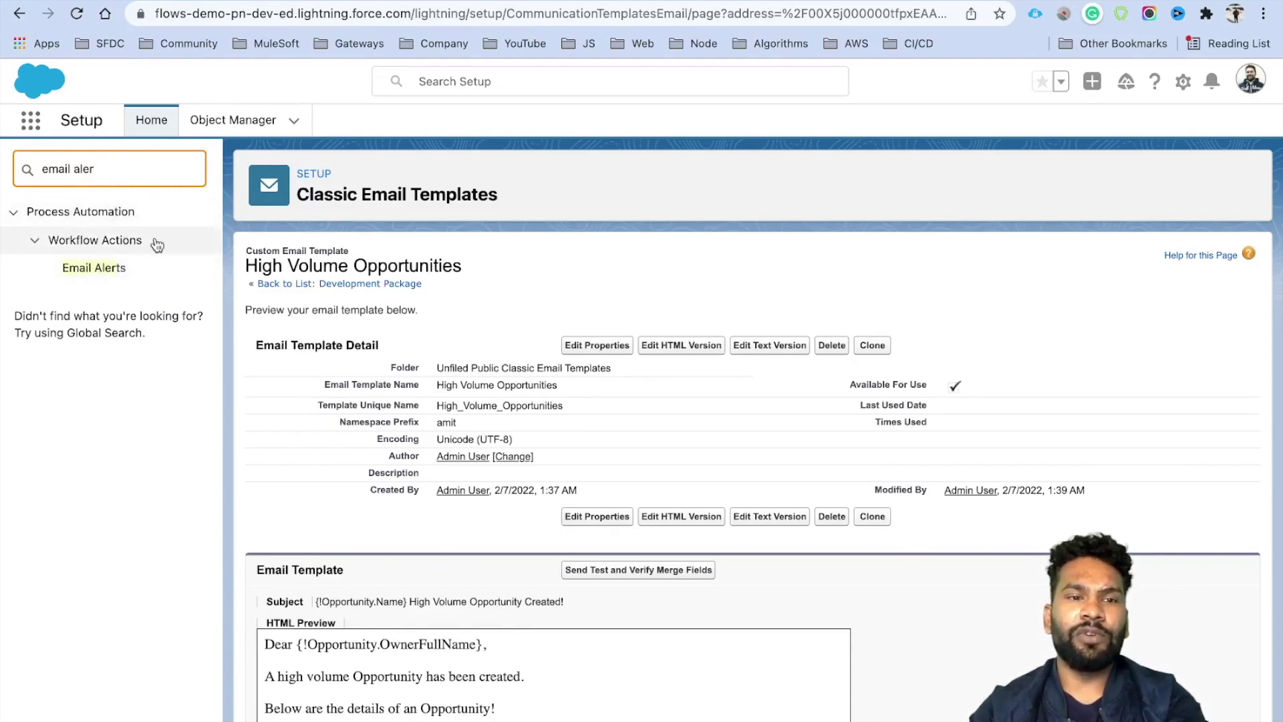
{"action": "left_click", "coordinate": [119, 269]}
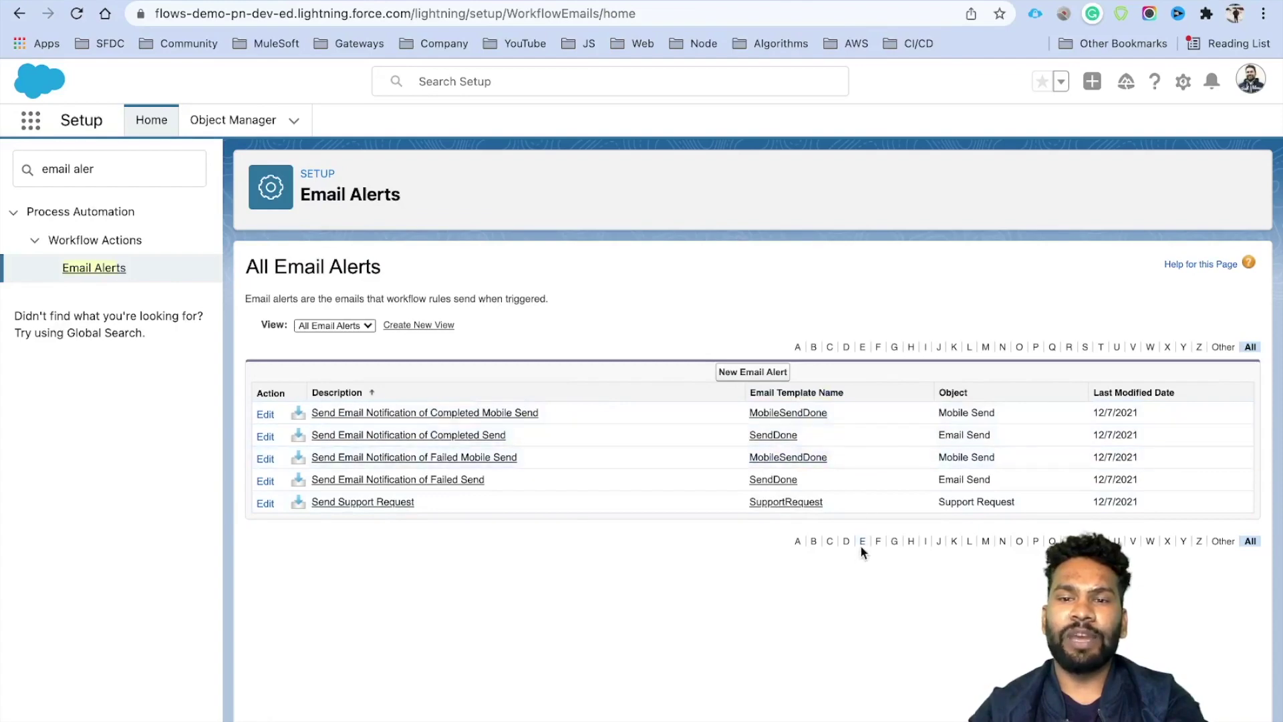
{"action": "left_click", "coordinate": [753, 372]}
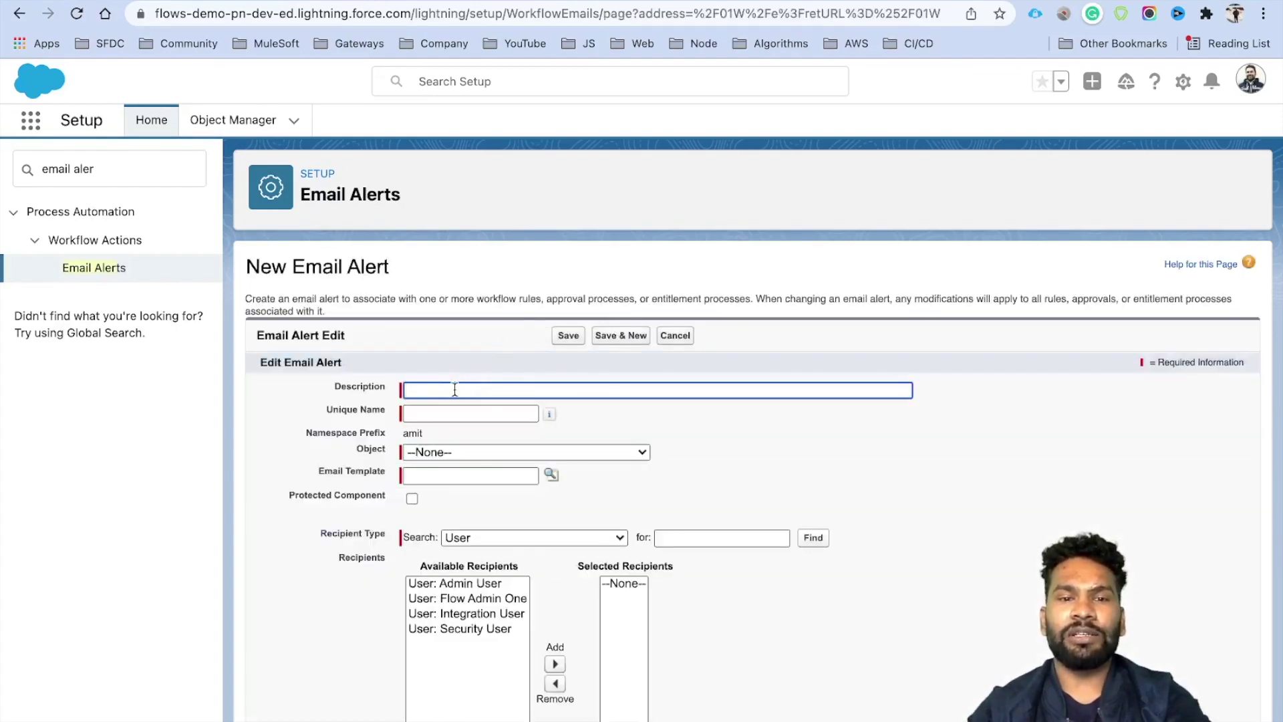
Enter the High Volume description and set the alert's object to Opportunity.
{"action": "type", "text": "Hi"}
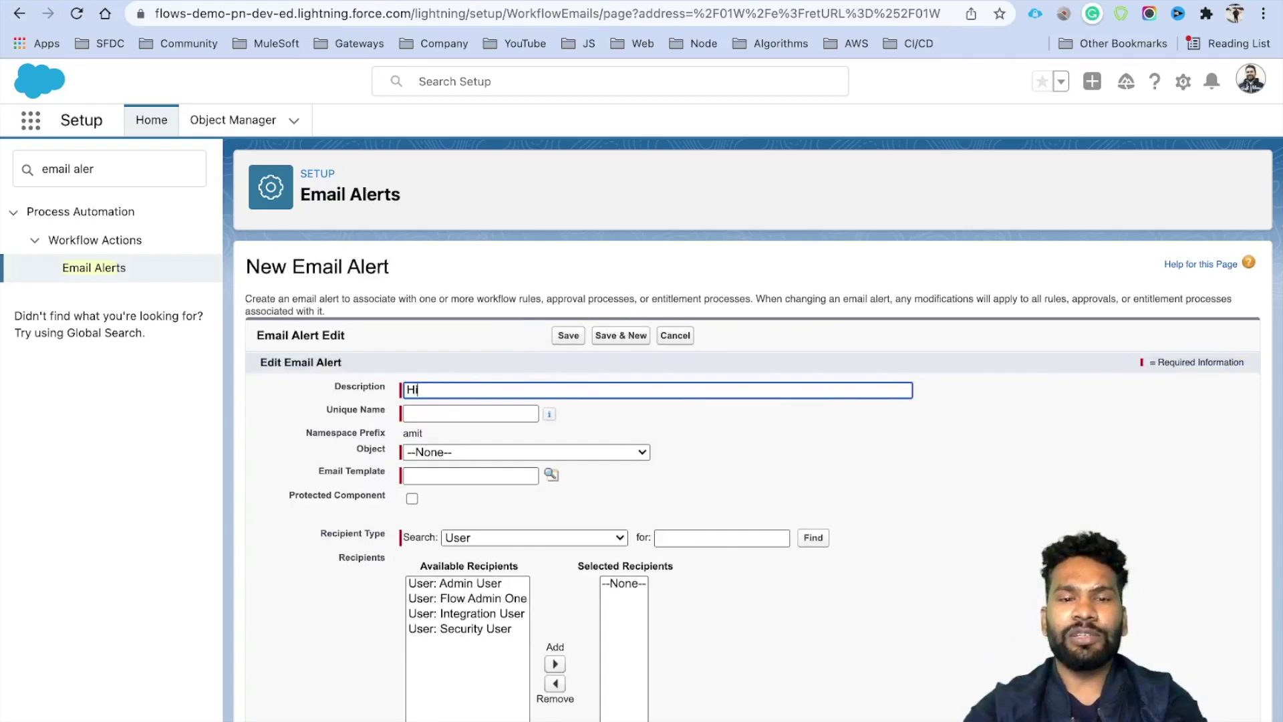
{"action": "type", "text": "ght Volume"}
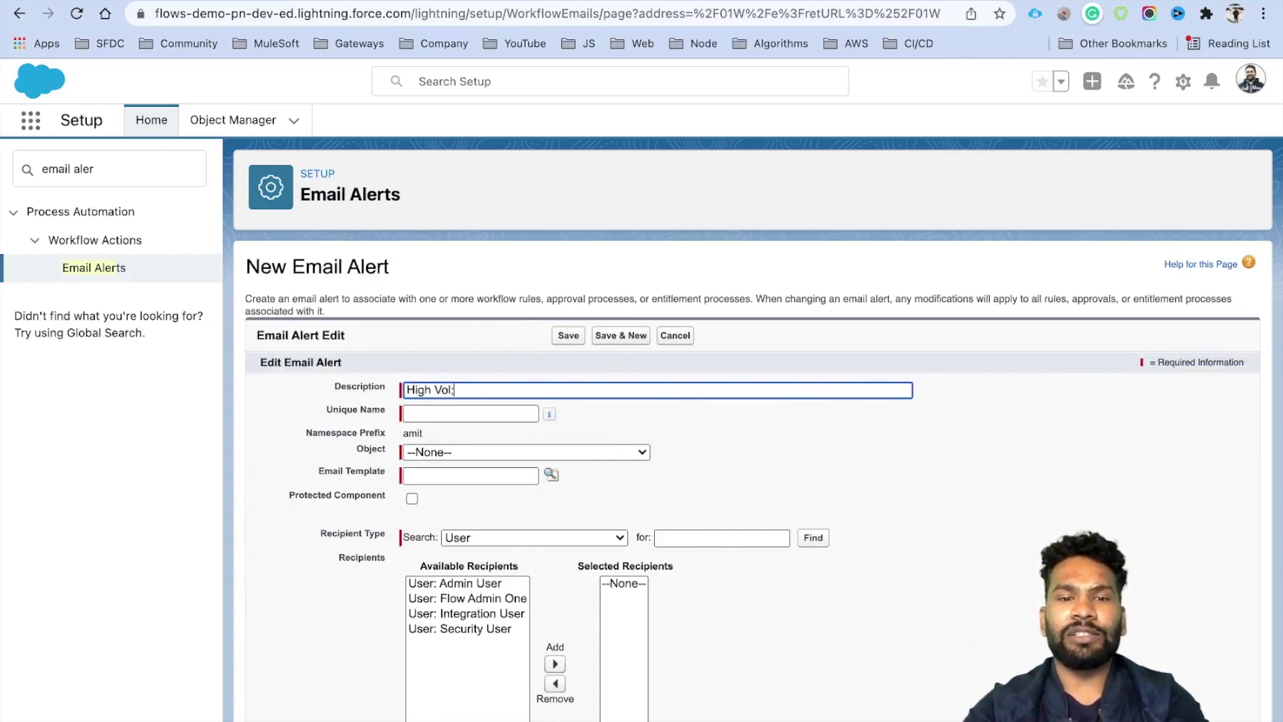
{"action": "key", "text": "BackSpace"}
{"action": "key", "text": "BackSpace"}
{"action": "key", "text": "BackSpace"}
{"action": "type", "text": "um"}
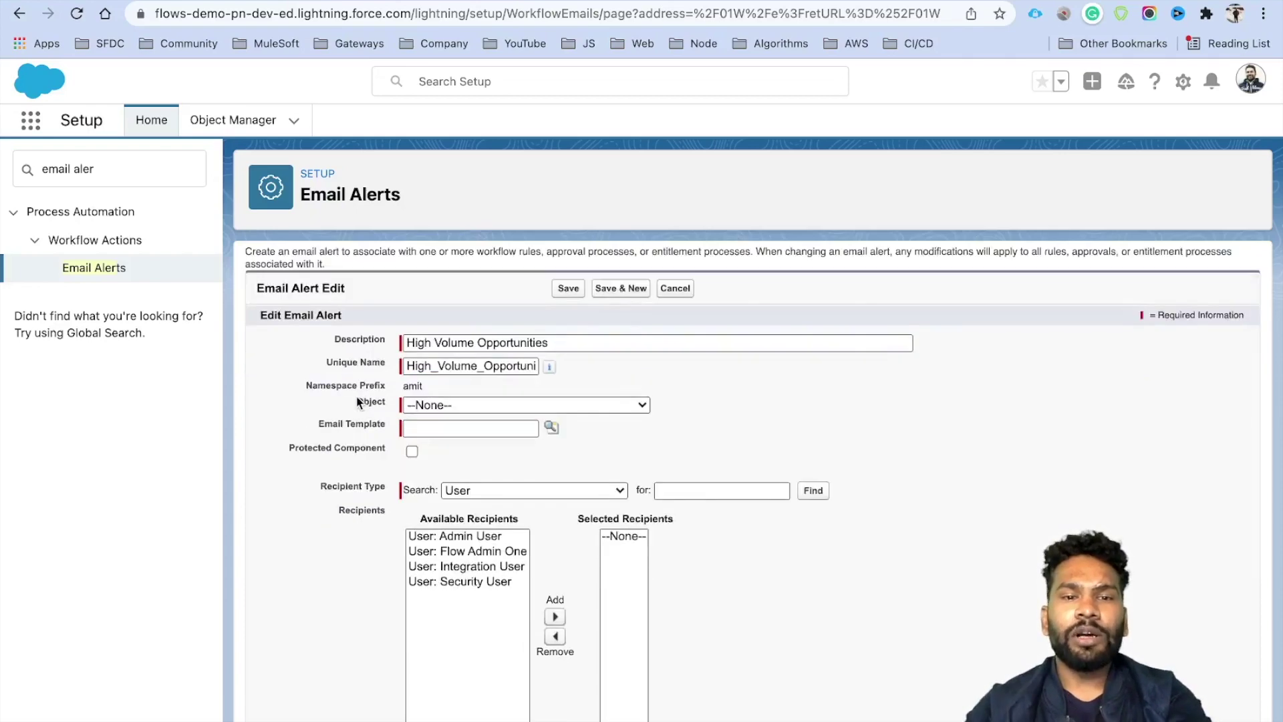
{"action": "double_click", "coordinate": [371, 401]}
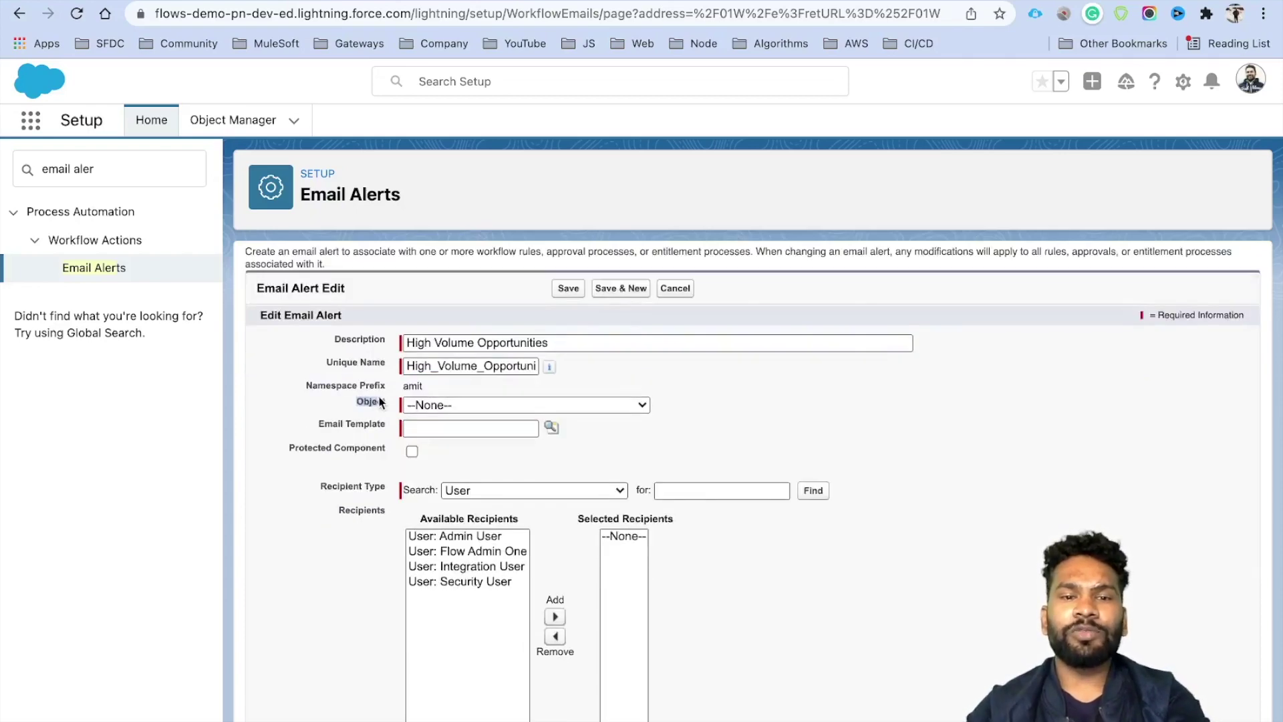
{"action": "left_click", "coordinate": [418, 406]}
{"action": "scroll", "coordinate": [435, 402], "scroll_direction": "down", "scroll_amount": 10}
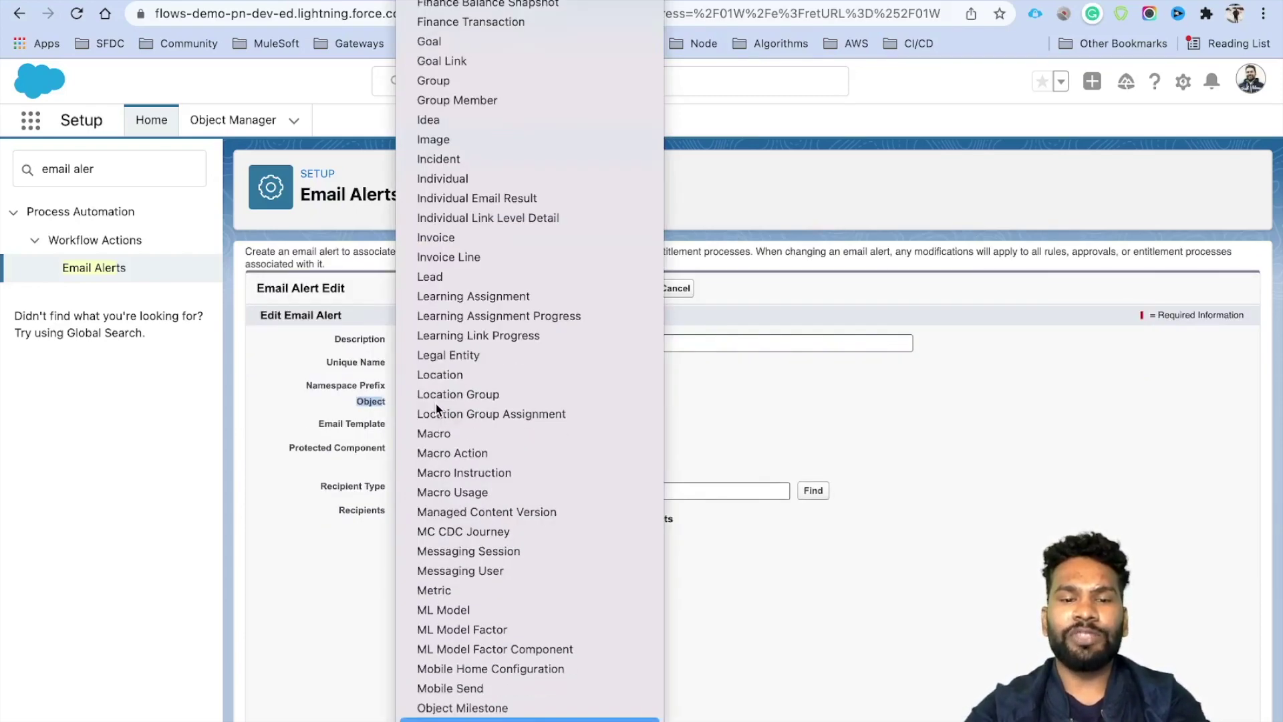
{"action": "scroll", "coordinate": [435, 402], "scroll_direction": "down", "scroll_amount": 1}
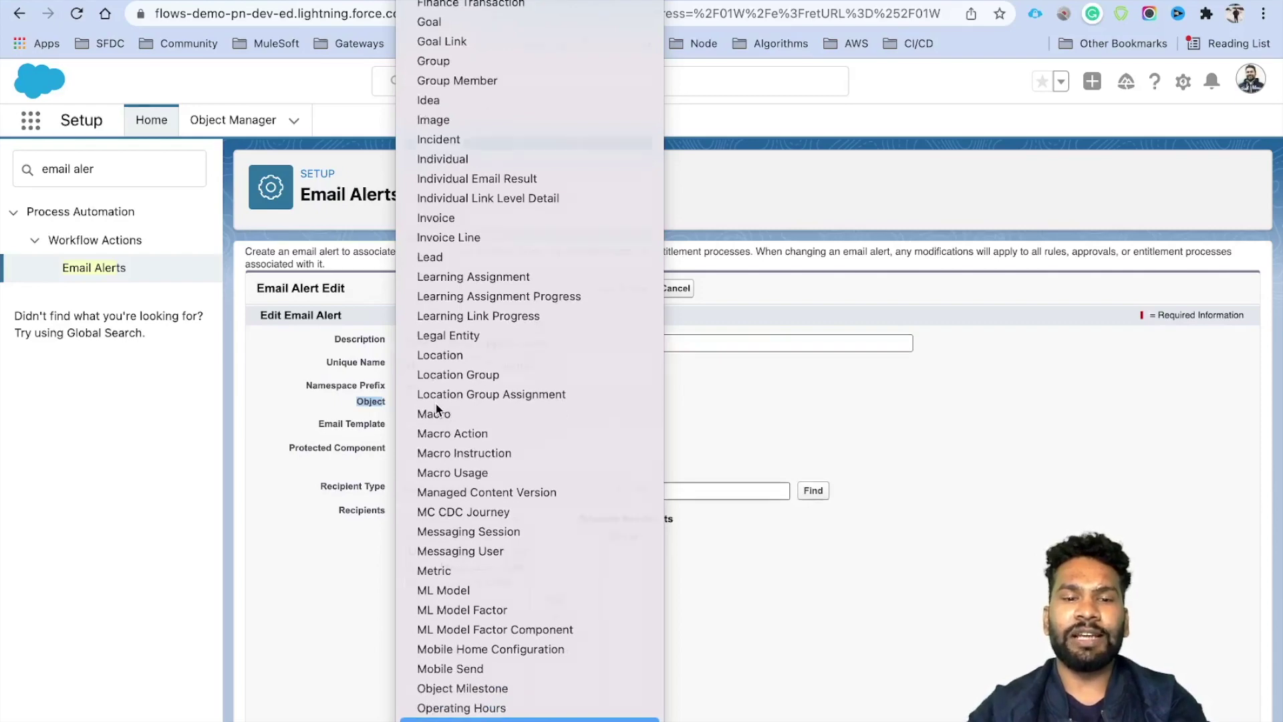
{"action": "key", "text": "Return"}
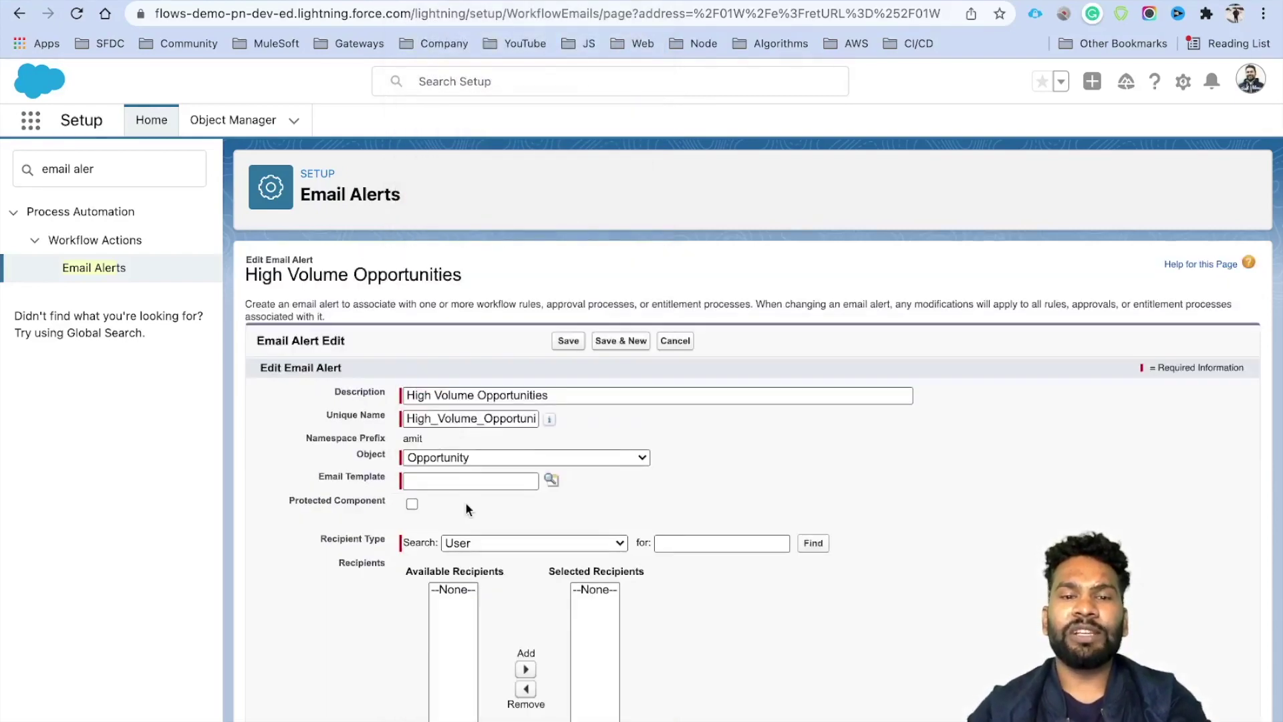
Select the High Volume Opportunities email template through the lookup.
{"action": "scroll", "coordinate": [467, 503], "scroll_direction": "down", "scroll_amount": 2}
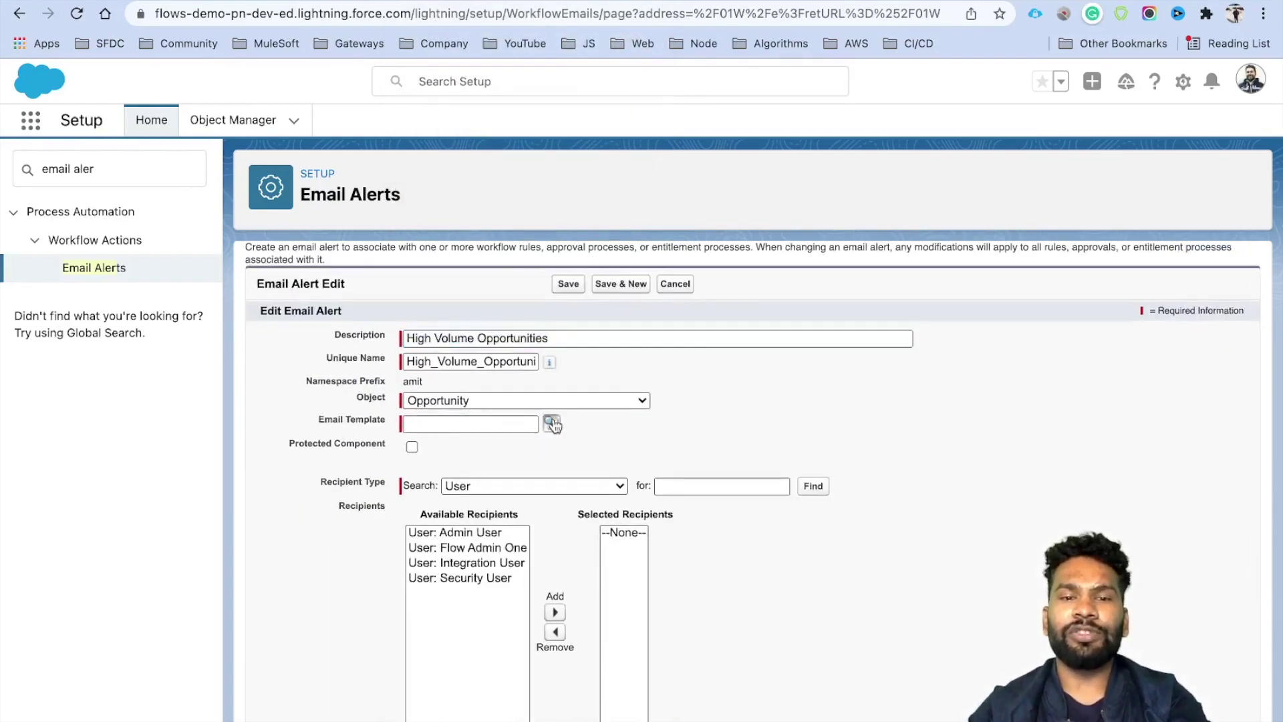
{"action": "left_click", "coordinate": [552, 422]}
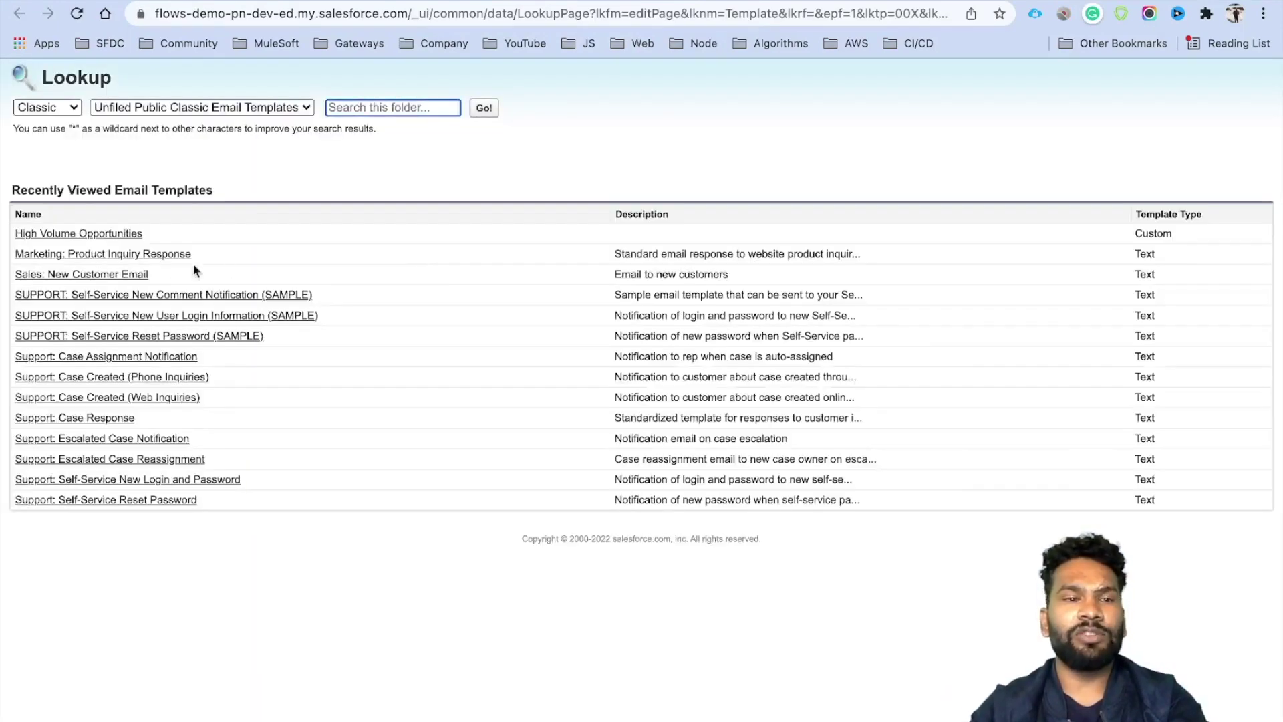
{"action": "left_click", "coordinate": [107, 233]}
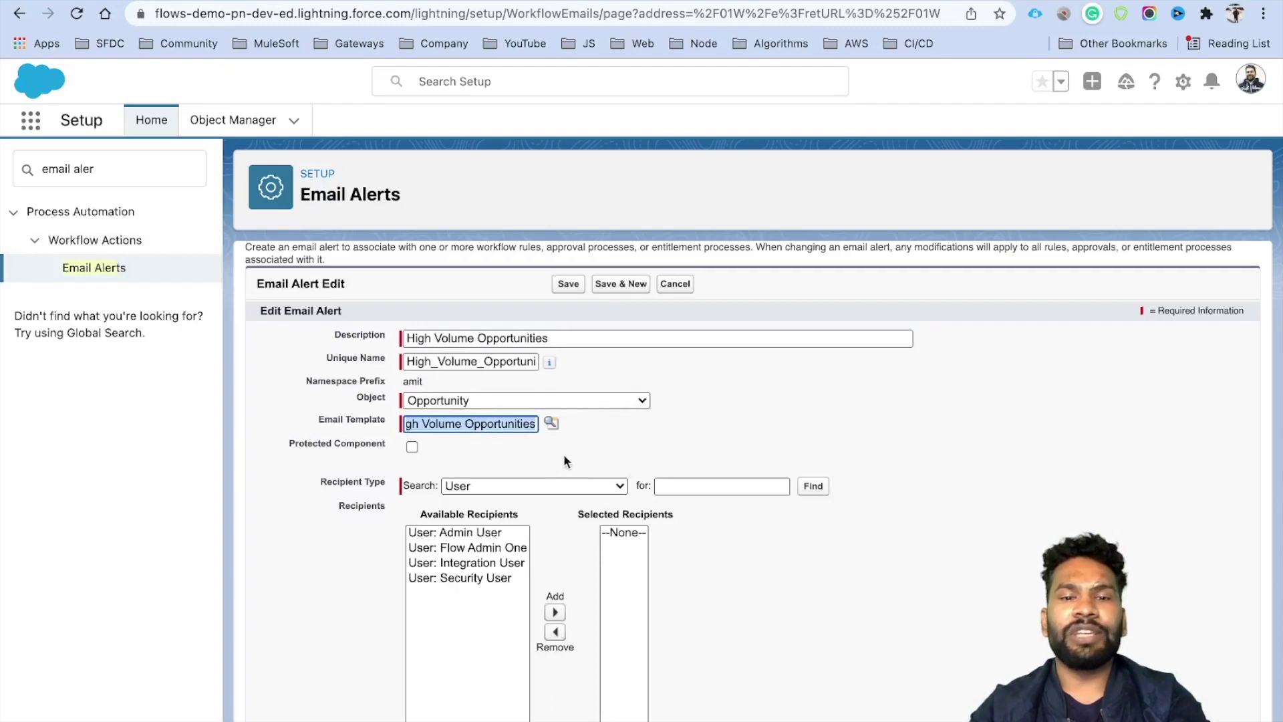
Add Account Owner as the alert's recipient and save the email alert.
{"action": "scroll", "coordinate": [567, 451], "scroll_direction": "down", "scroll_amount": 3}
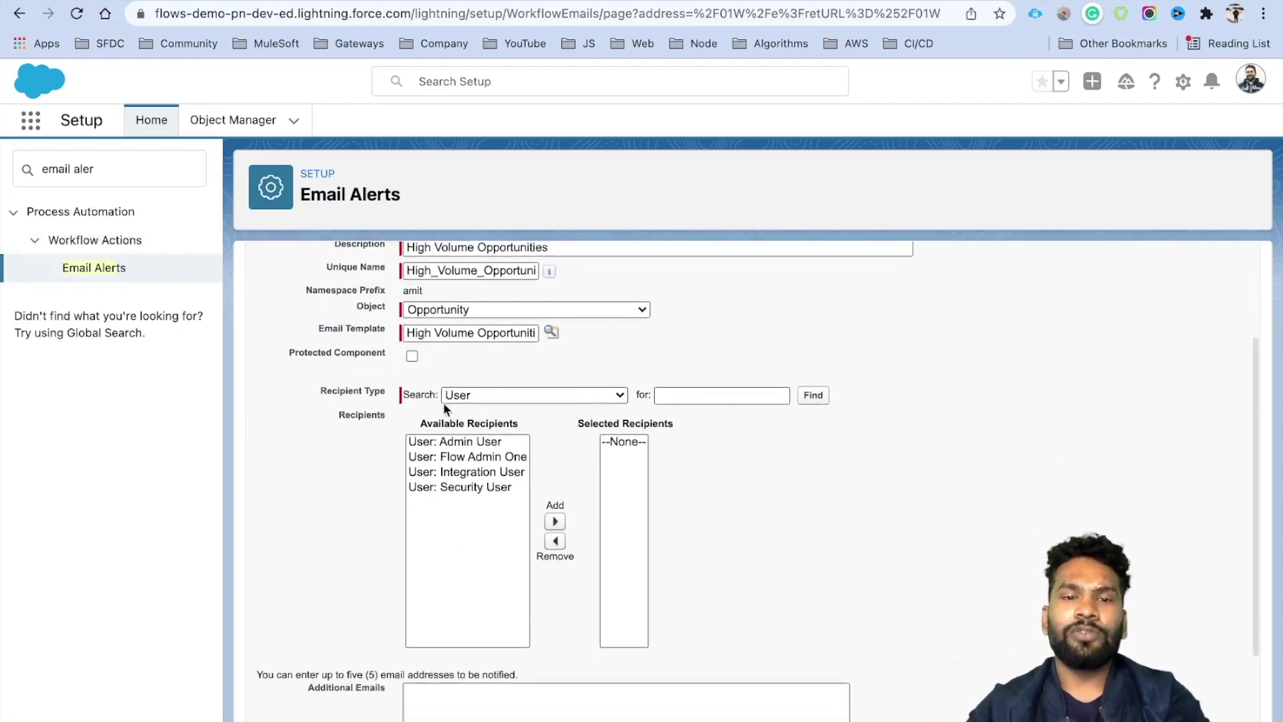
{"action": "left_click", "coordinate": [528, 395]}
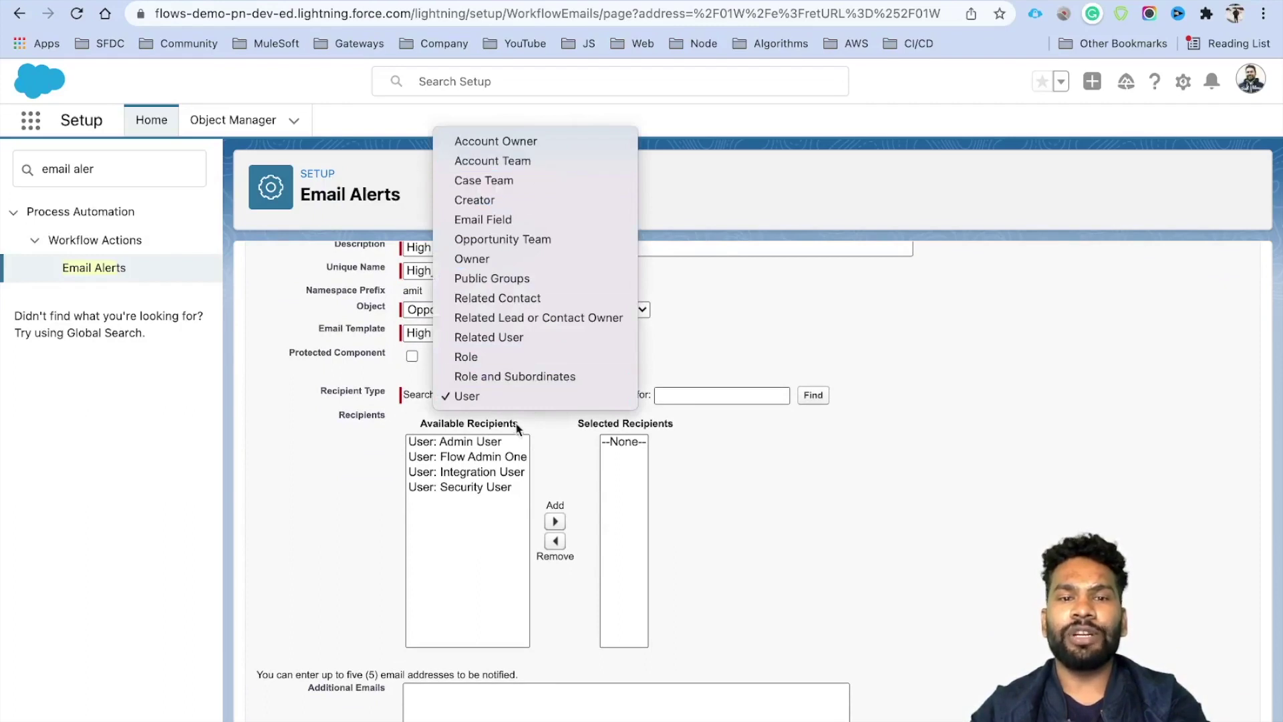
{"action": "left_click", "coordinate": [484, 396]}
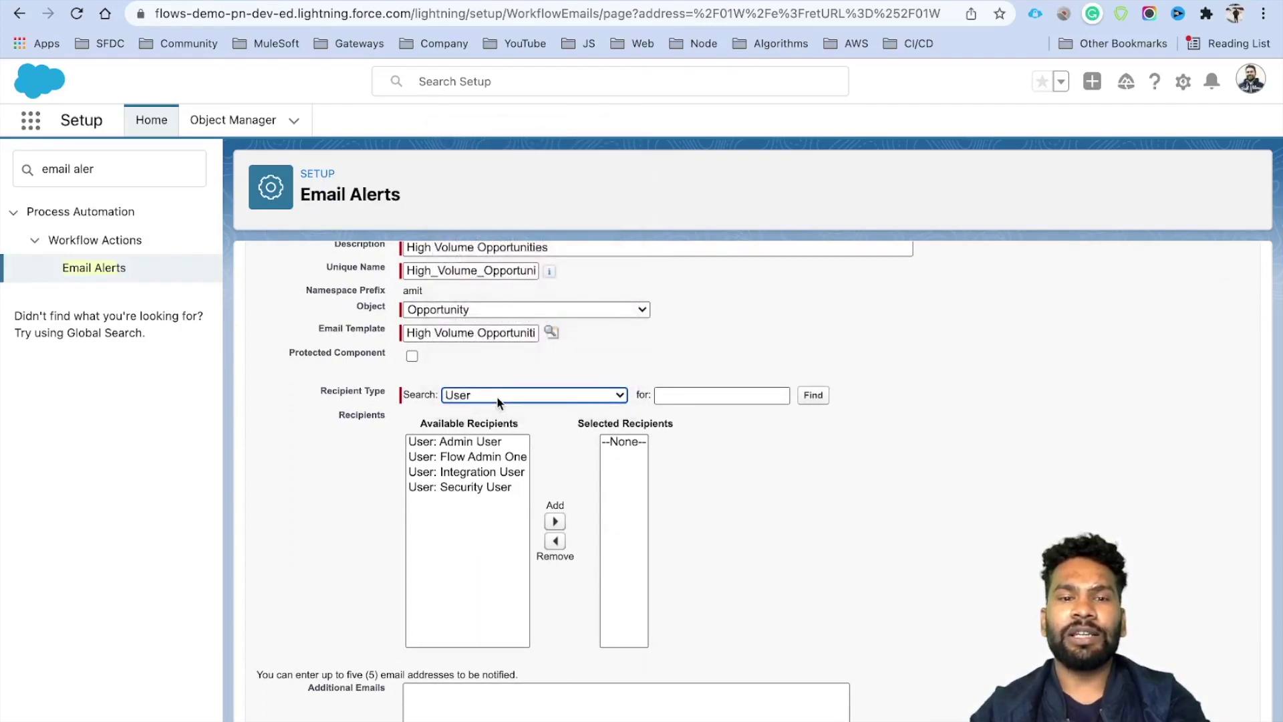
{"action": "left_click", "coordinate": [515, 398]}
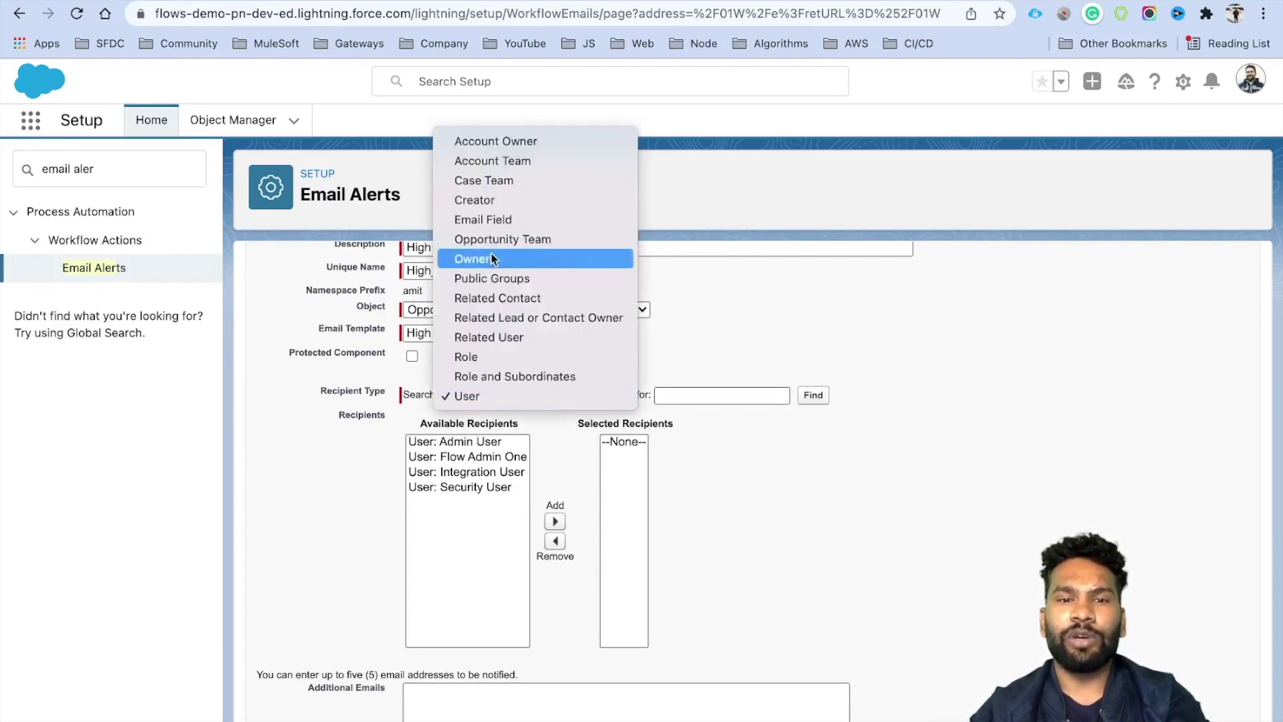
{"action": "left_click", "coordinate": [513, 145]}
{"action": "left_click", "coordinate": [451, 443]}
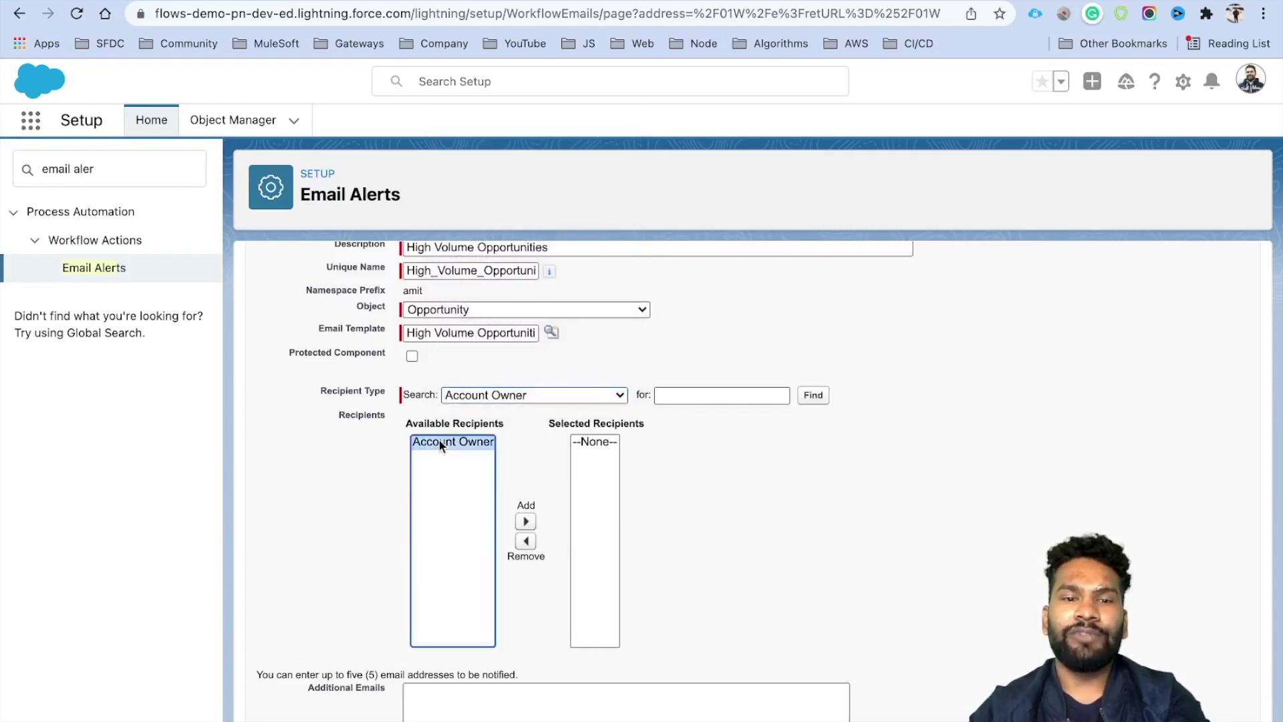
{"action": "left_click", "coordinate": [526, 521]}
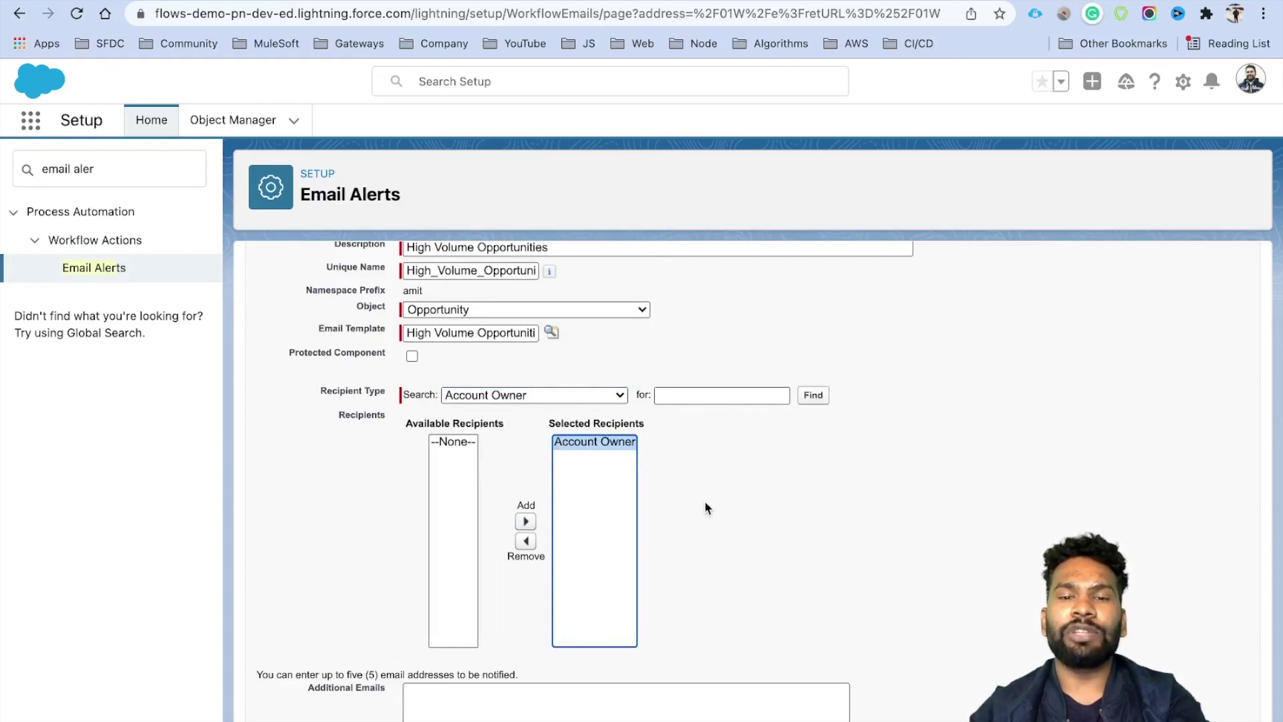
{"action": "scroll", "coordinate": [704, 507], "scroll_direction": "down", "scroll_amount": 3}
{"action": "left_click", "coordinate": [652, 527]}
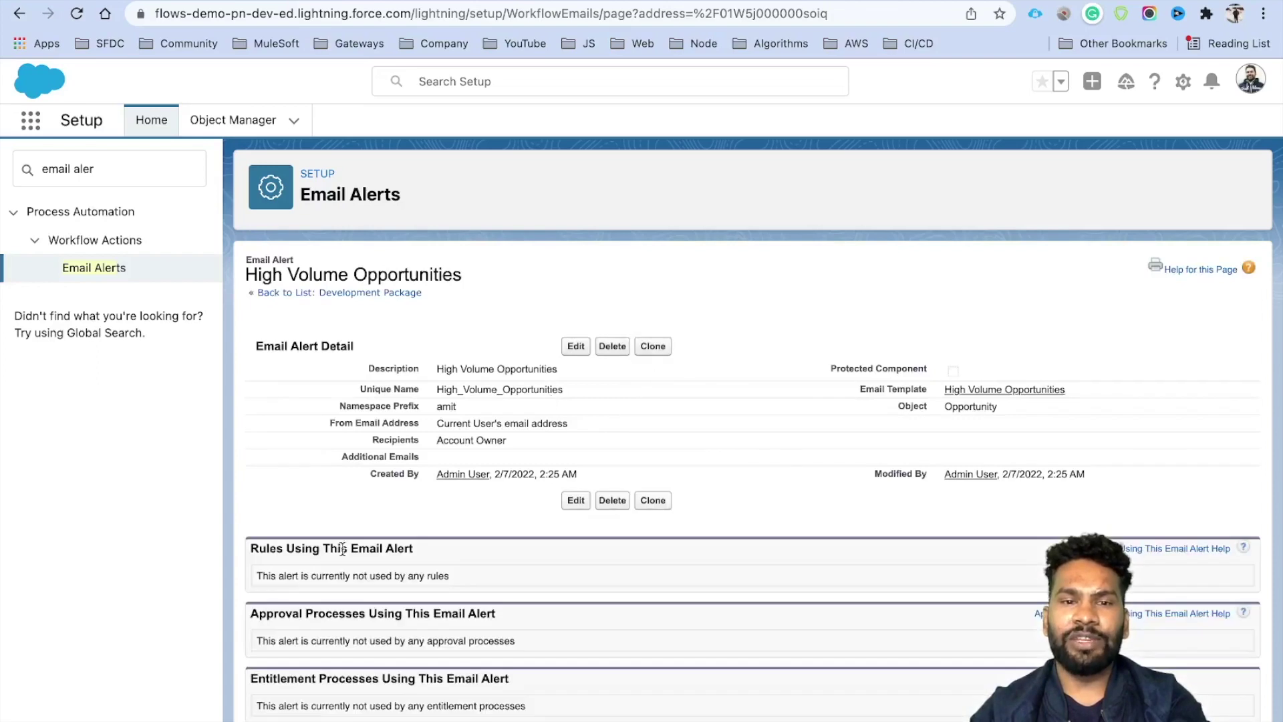
Open the Flows page through a 'flow' Quick Find search and start a new flow.
{"action": "left_click", "coordinate": [129, 160]}
{"action": "type", "text": "f"}
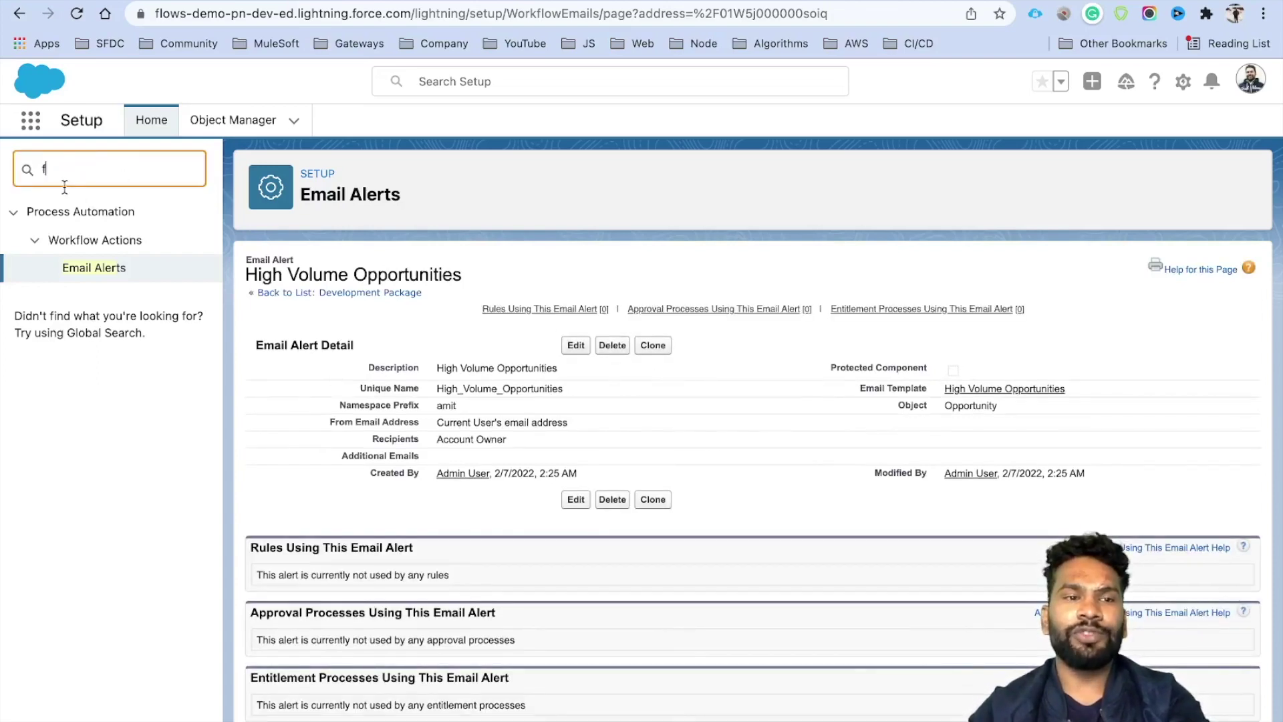
{"action": "type", "text": "low"}
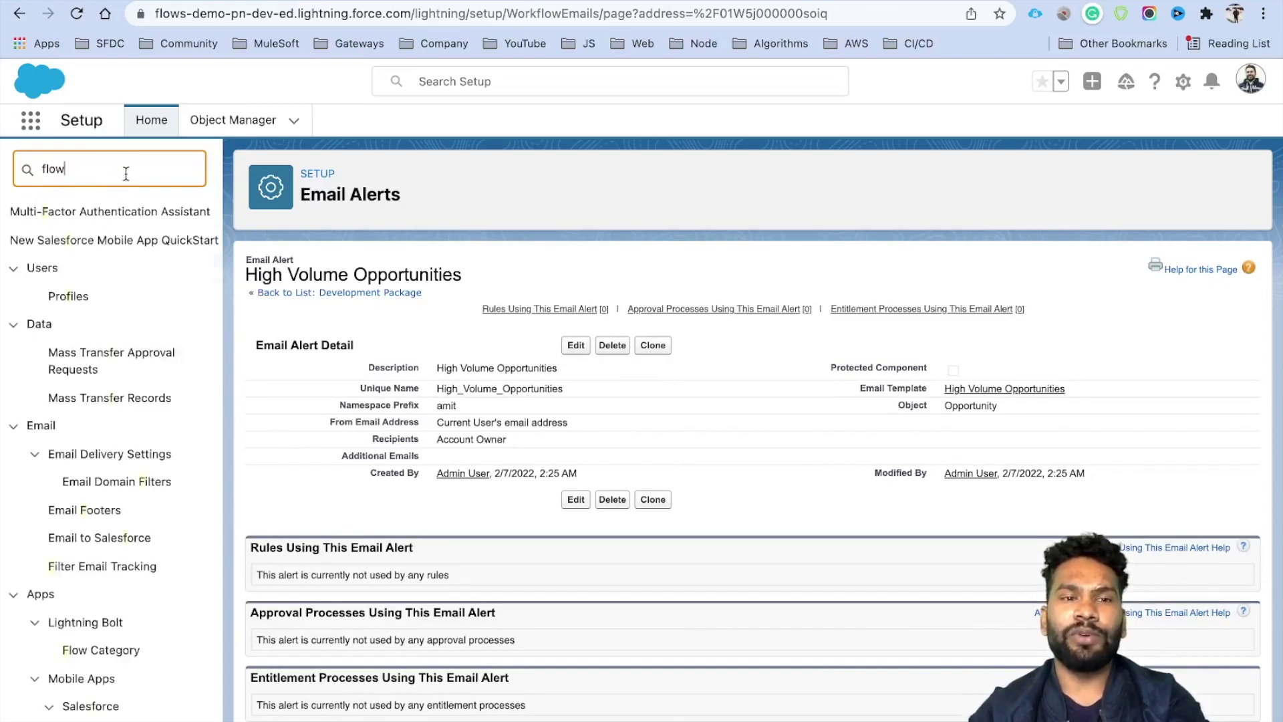
{"action": "left_click", "coordinate": [62, 356]}
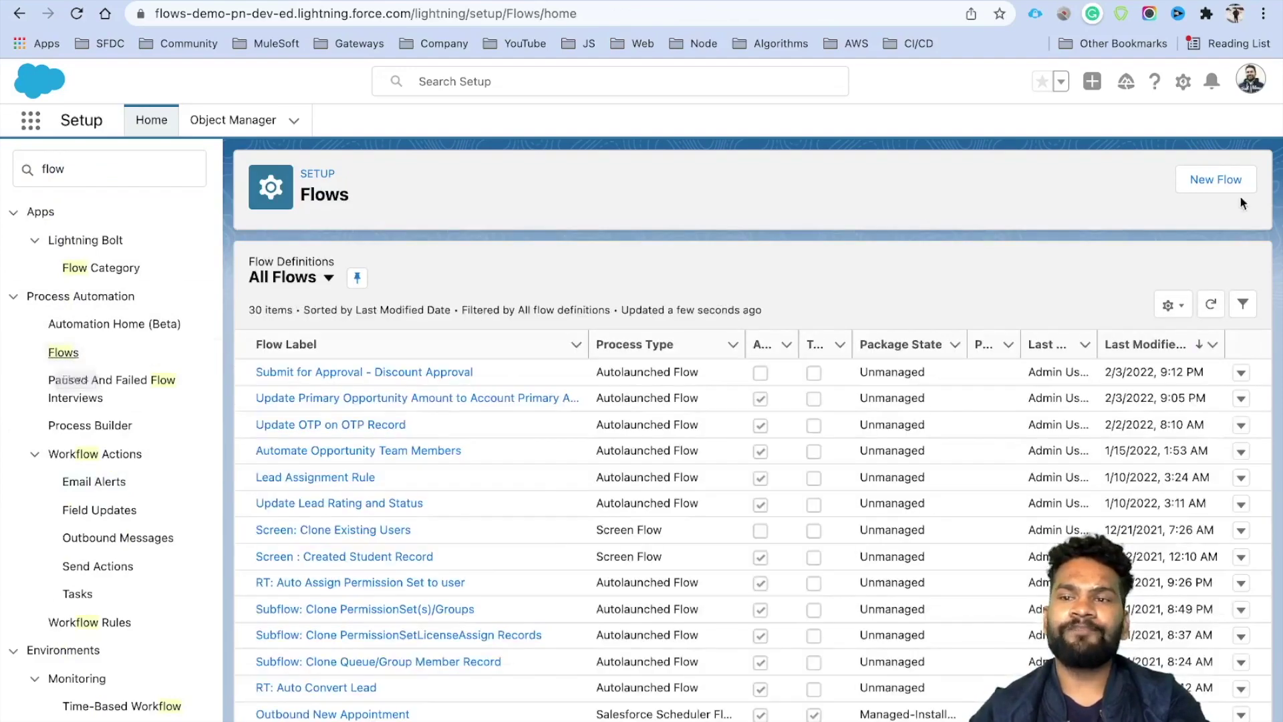
{"action": "left_click", "coordinate": [1227, 195]}
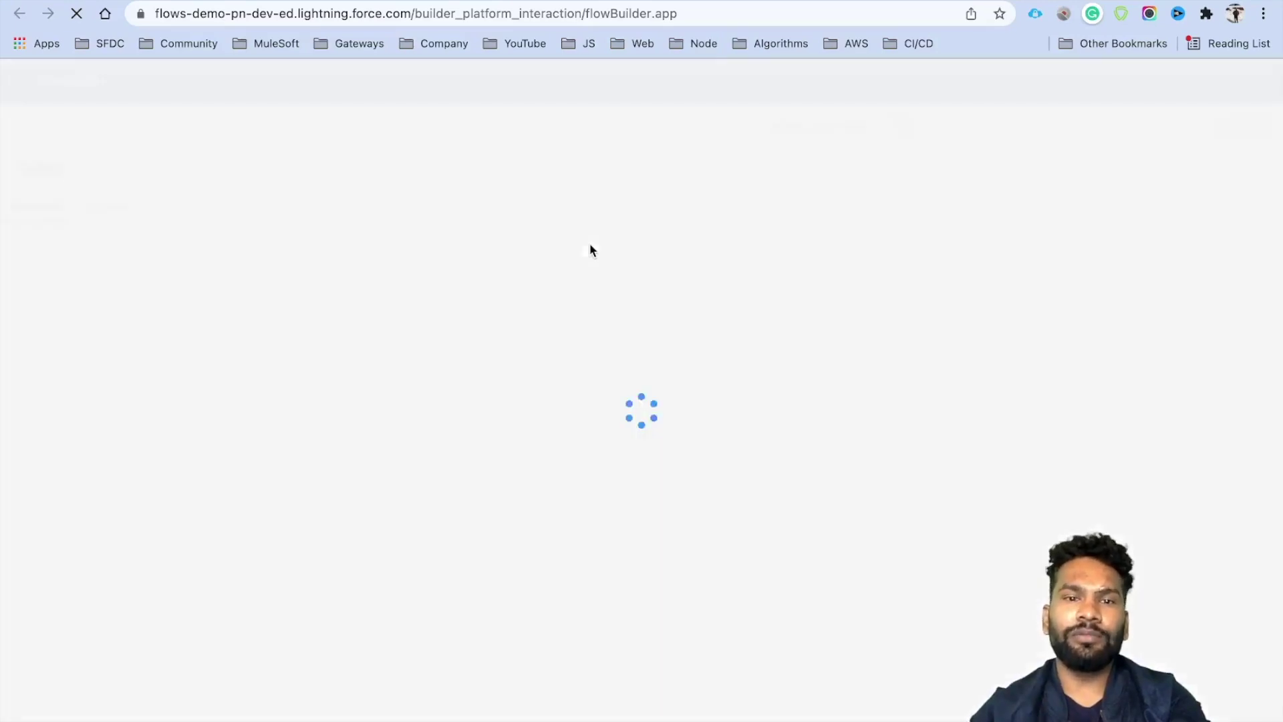
{"action": "left_click", "coordinate": [381, 257]}
Make Opportunity the triggering object with all entry conditions required.
{"action": "type", "text": "Oppor"}
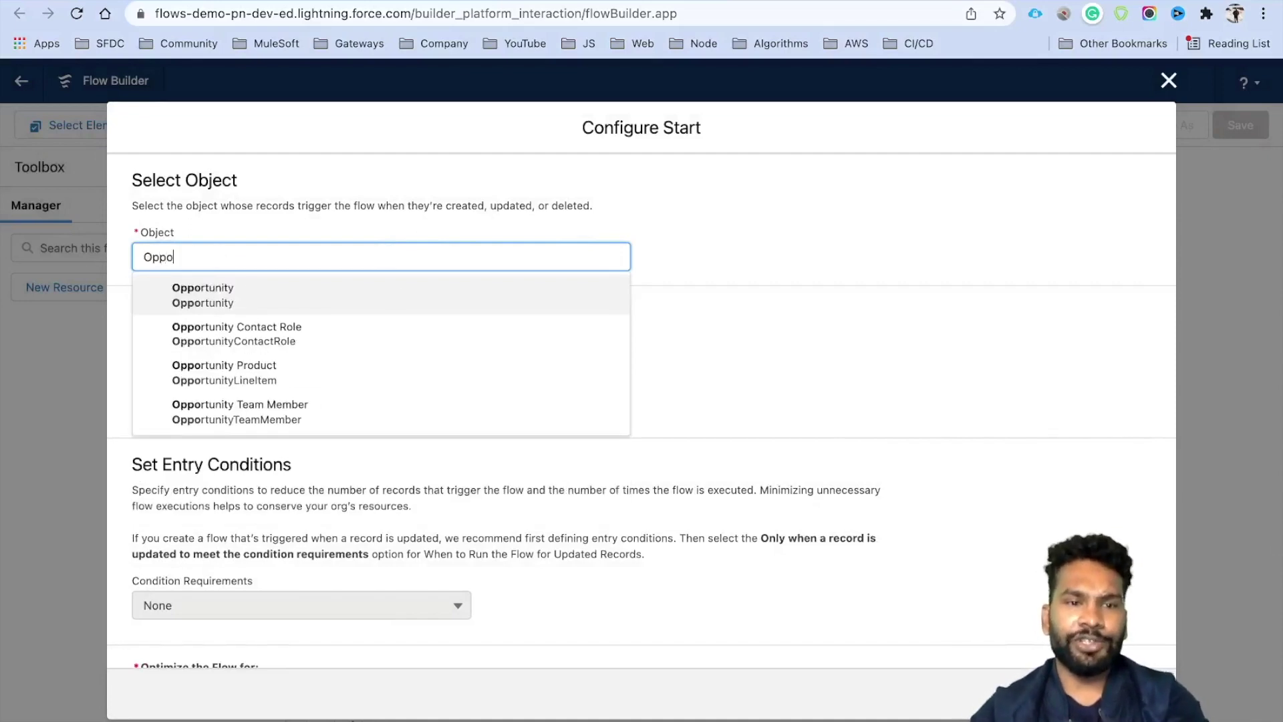
{"action": "left_click", "coordinate": [299, 289]}
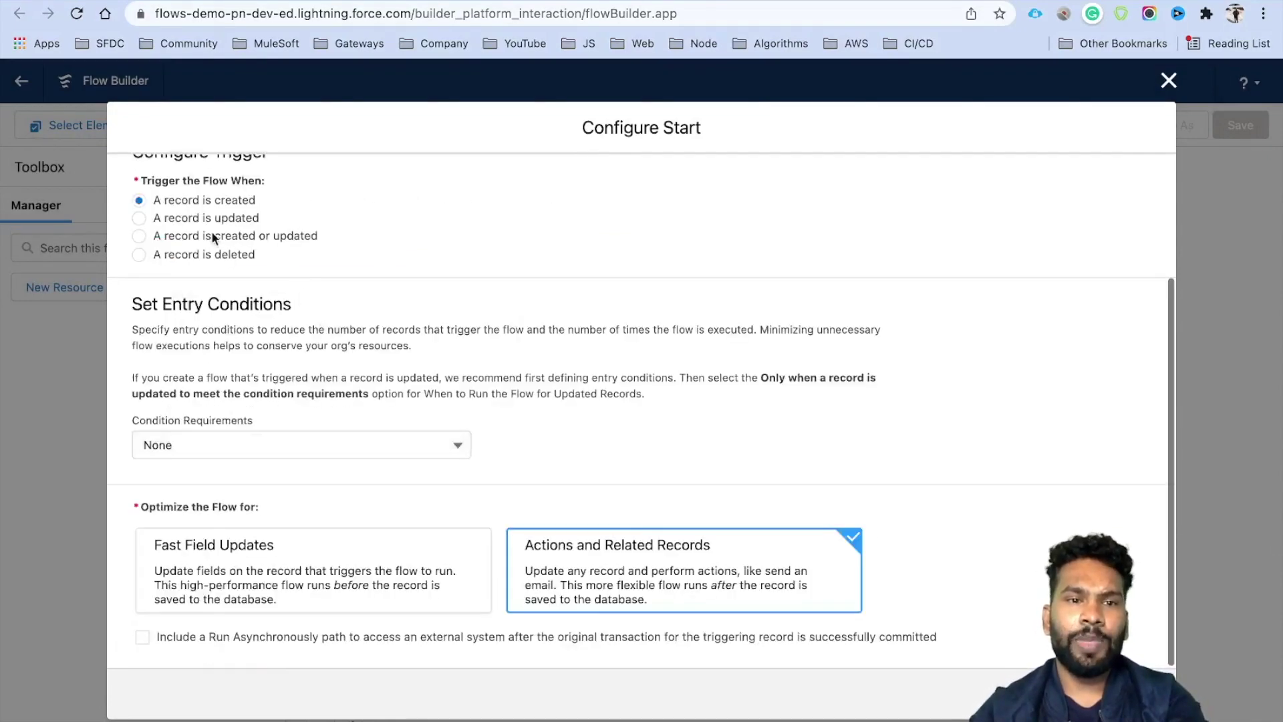
{"action": "left_click_drag", "start_coordinate": [152, 201], "coordinate": [256, 209]}
{"action": "left_click", "coordinate": [229, 443]}
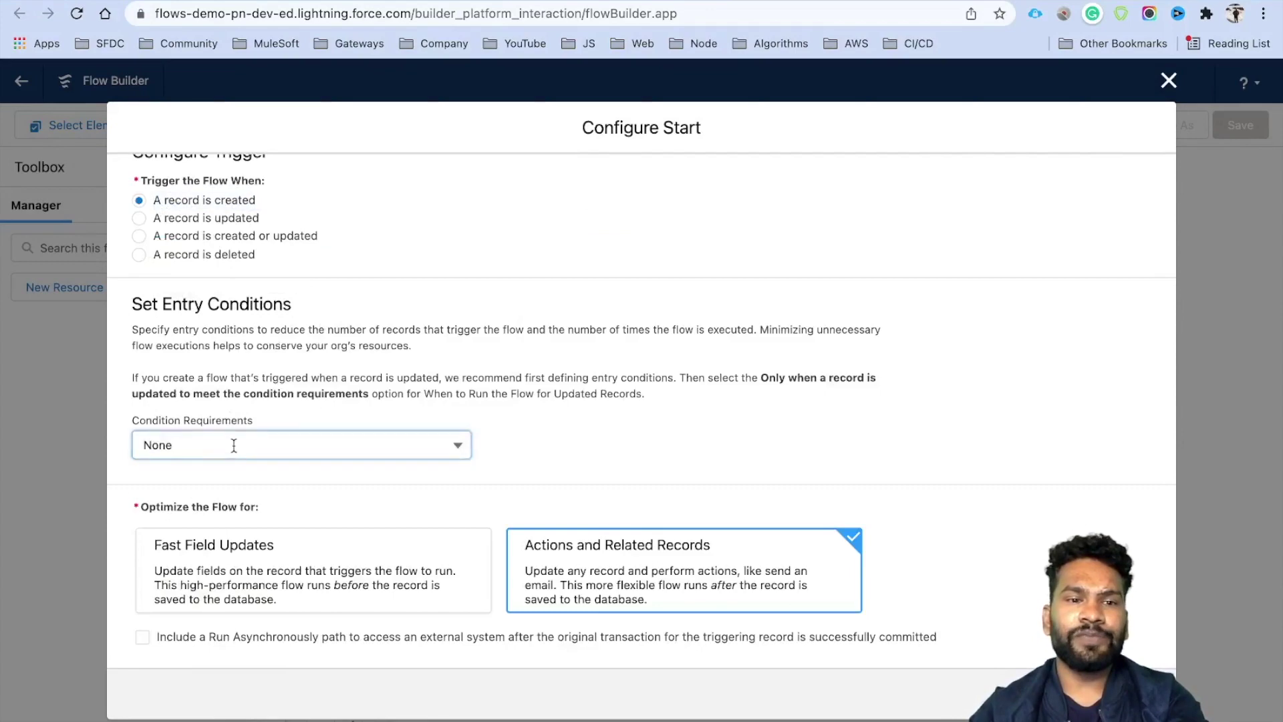
{"action": "left_click", "coordinate": [231, 508]}
Start an Amount entry condition, trying an 'Amount does not equal null' comparison.
{"action": "left_click", "coordinate": [288, 518]}
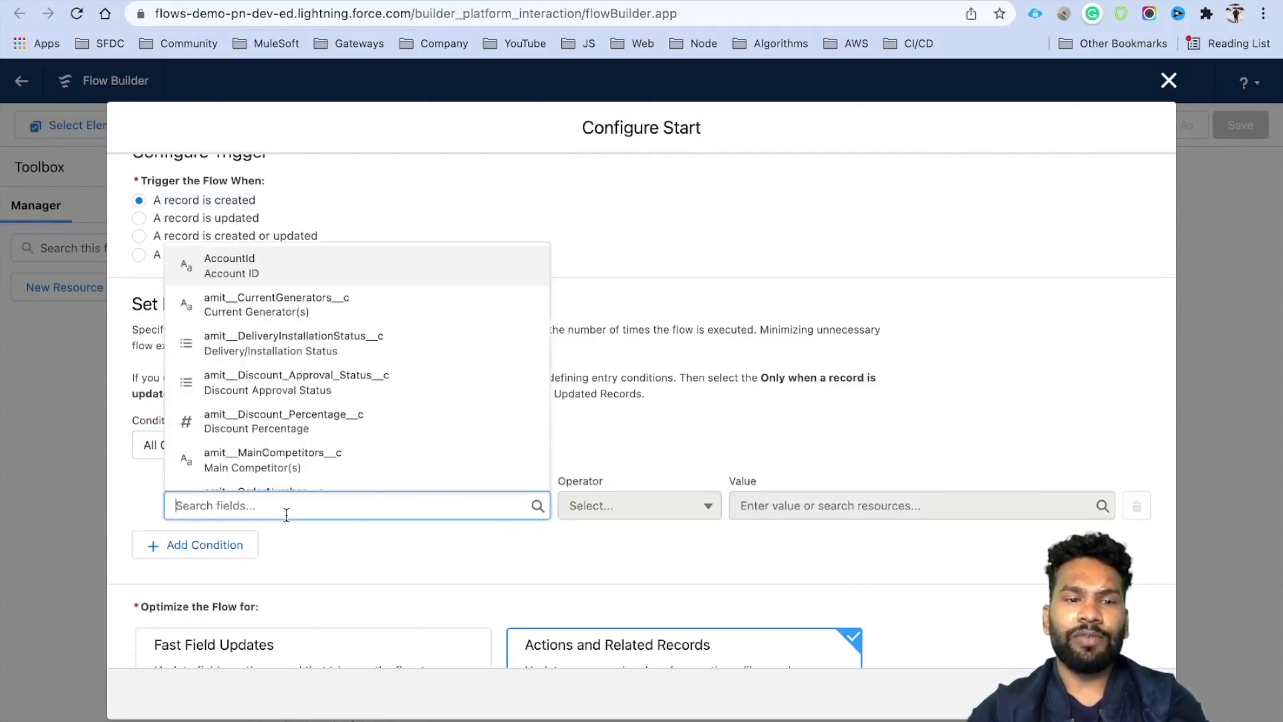
{"action": "type", "text": "Amoun"}
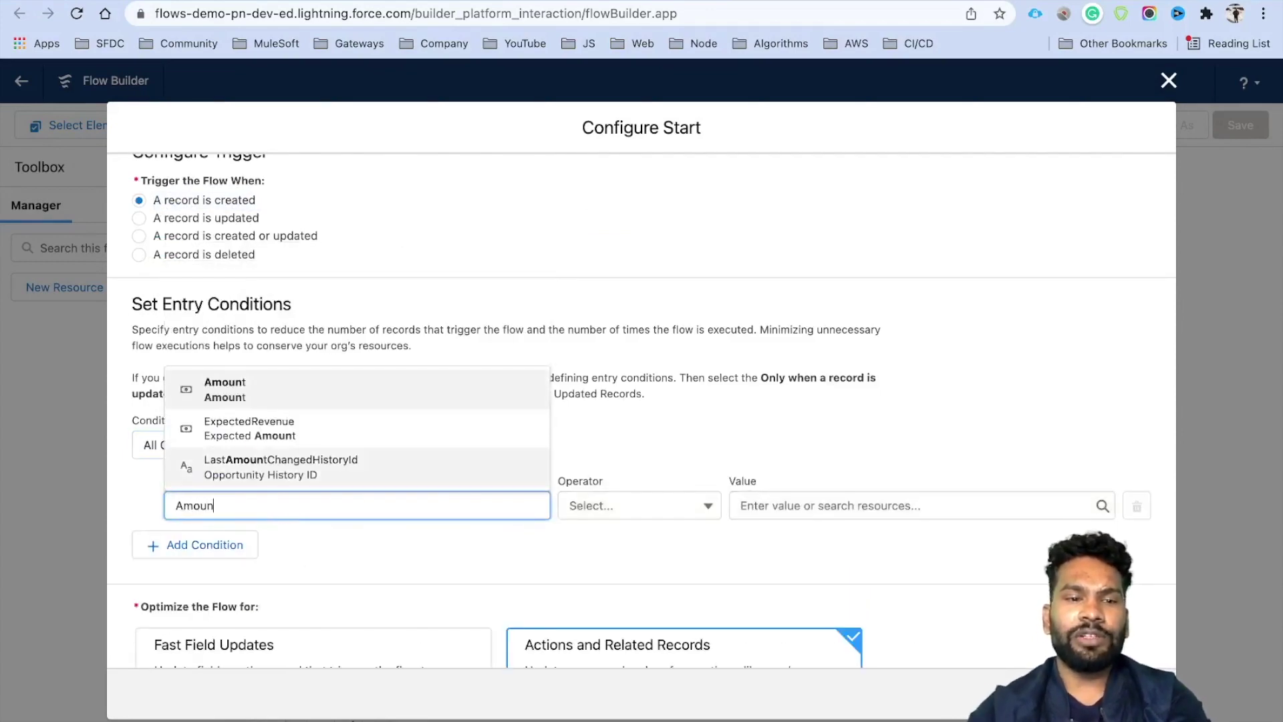
{"action": "left_click", "coordinate": [306, 391]}
{"action": "left_click", "coordinate": [594, 518]}
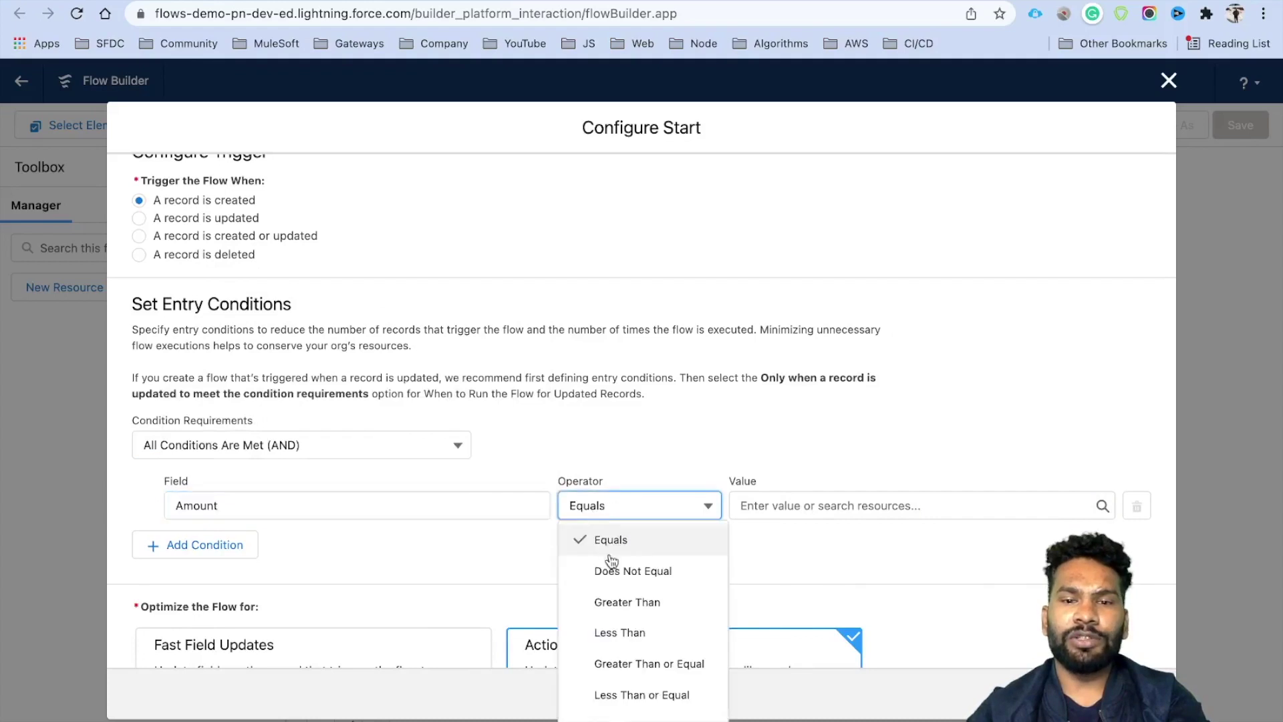
{"action": "left_click", "coordinate": [634, 570]}
{"action": "left_click", "coordinate": [770, 505]}
{"action": "type", "text": "null"}
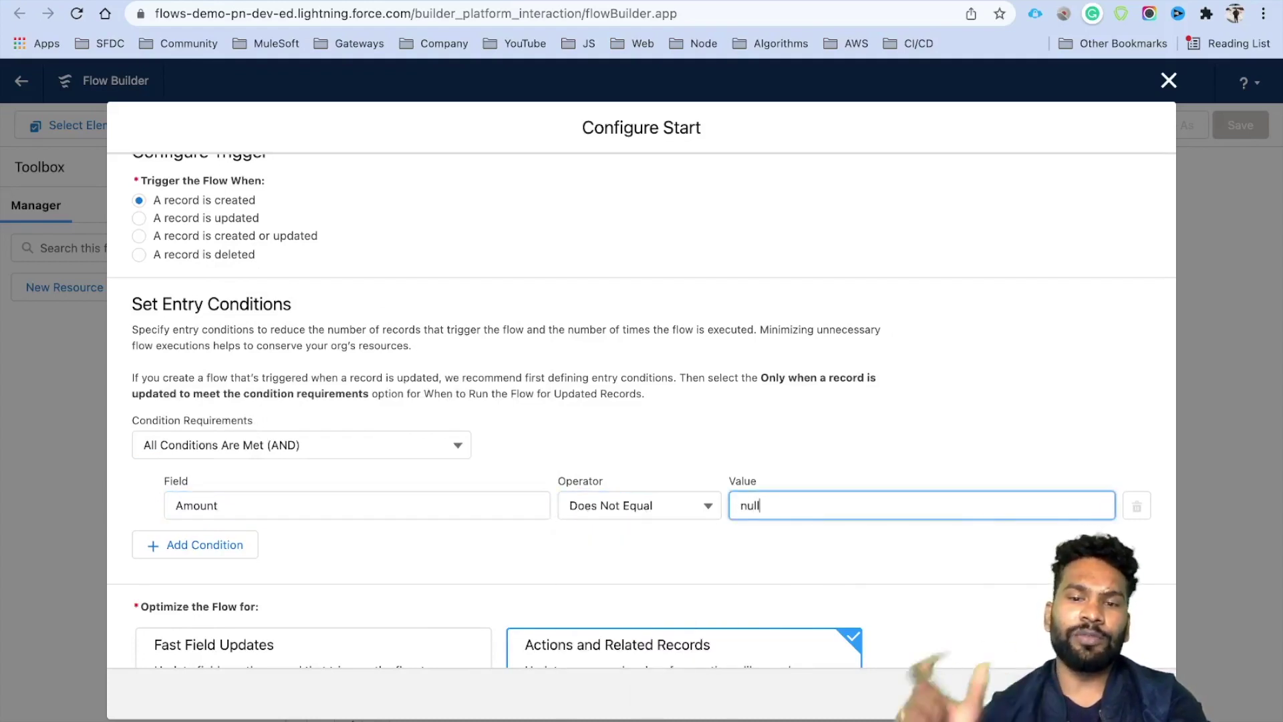
{"action": "key", "text": "BackSpace"}
{"action": "key", "text": "BackSpace"}
{"action": "key", "text": "BackSpace"}
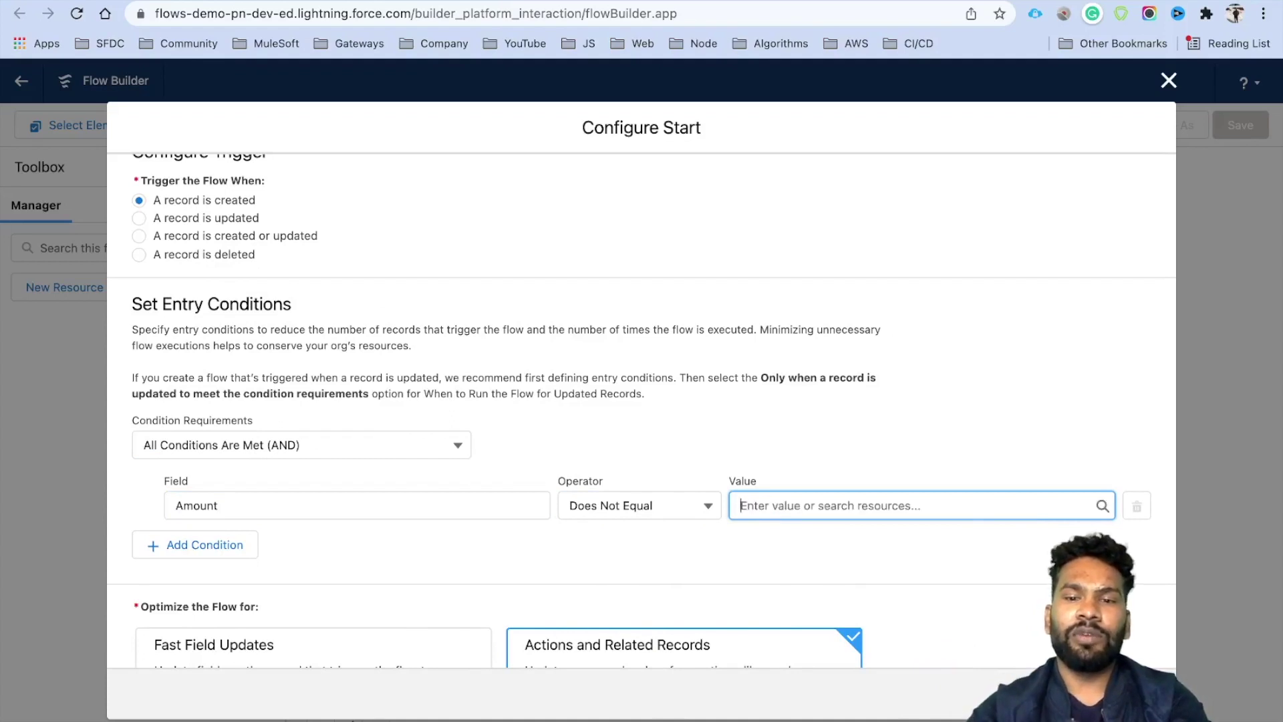
{"action": "type", "text": "Null"}
{"action": "key", "text": "BackSpace"}
{"action": "key", "text": "BackSpace"}
{"action": "key", "text": "BackSpace"}
{"action": "key", "text": "BackSpace"}
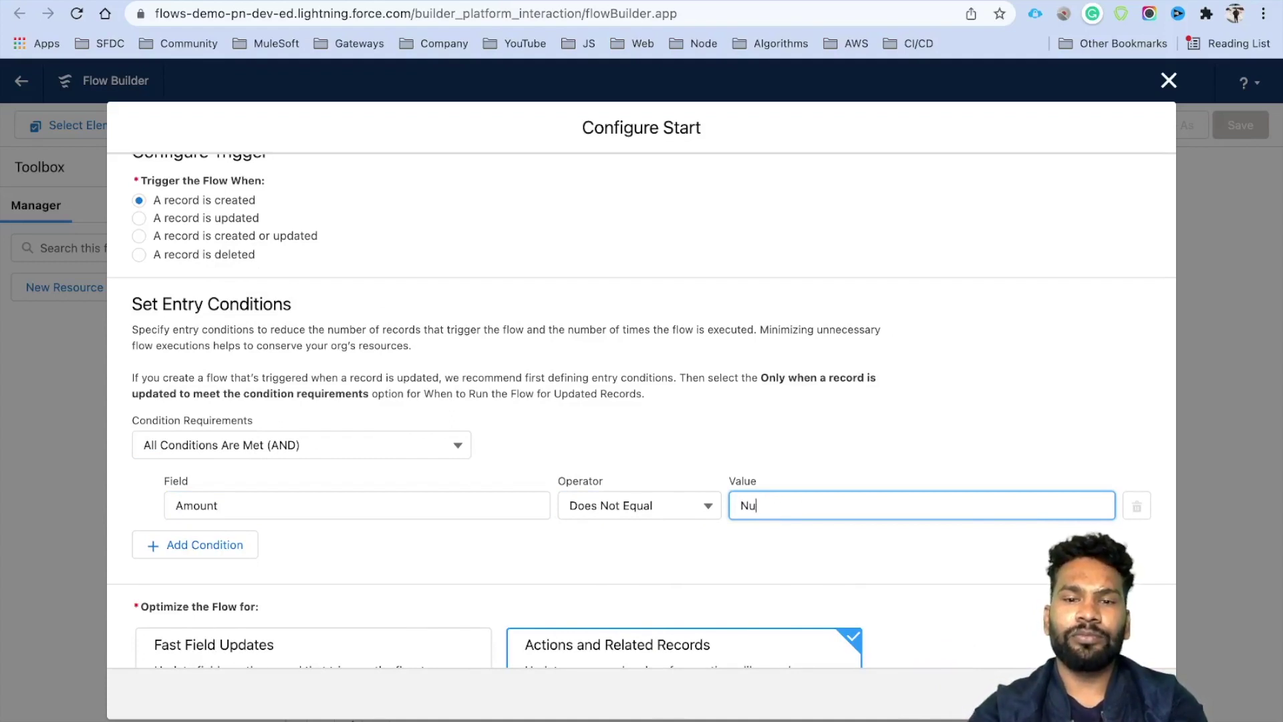
Change the entry condition to Amount Is Null False and finish the start settings.
{"action": "scroll", "coordinate": [641, 494], "scroll_direction": "down", "scroll_amount": 1}
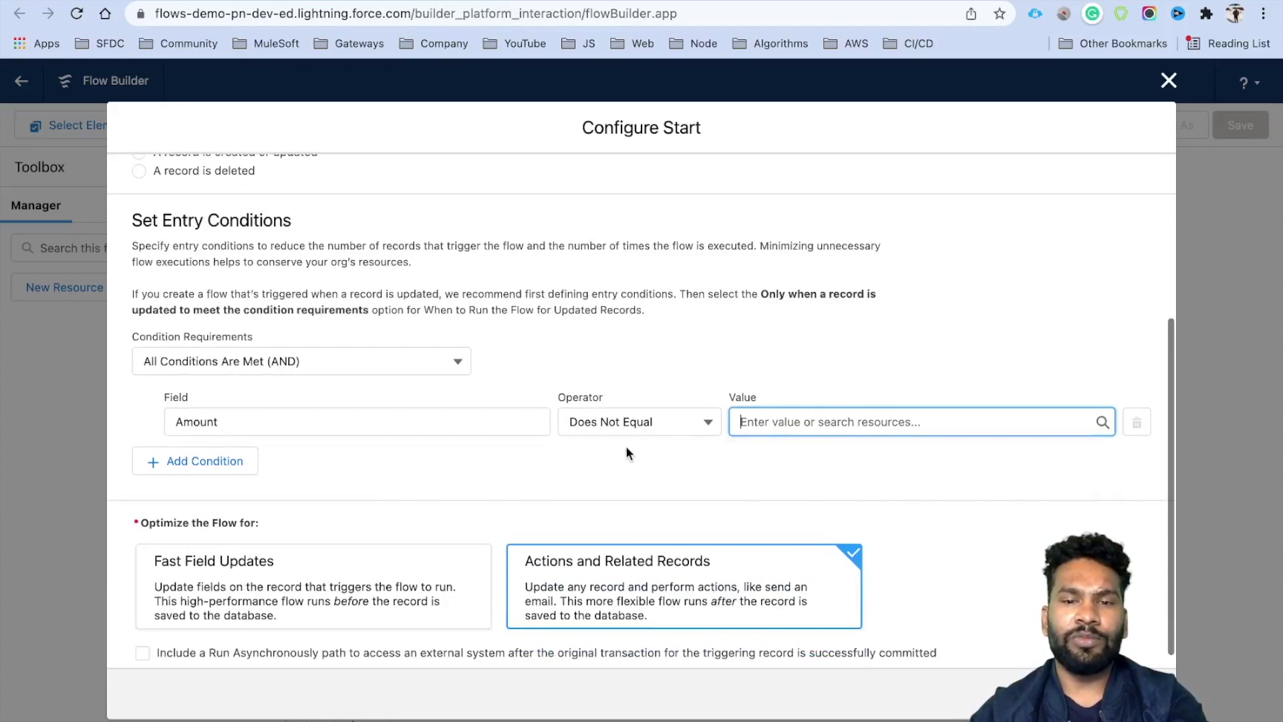
{"action": "left_click", "coordinate": [628, 422]}
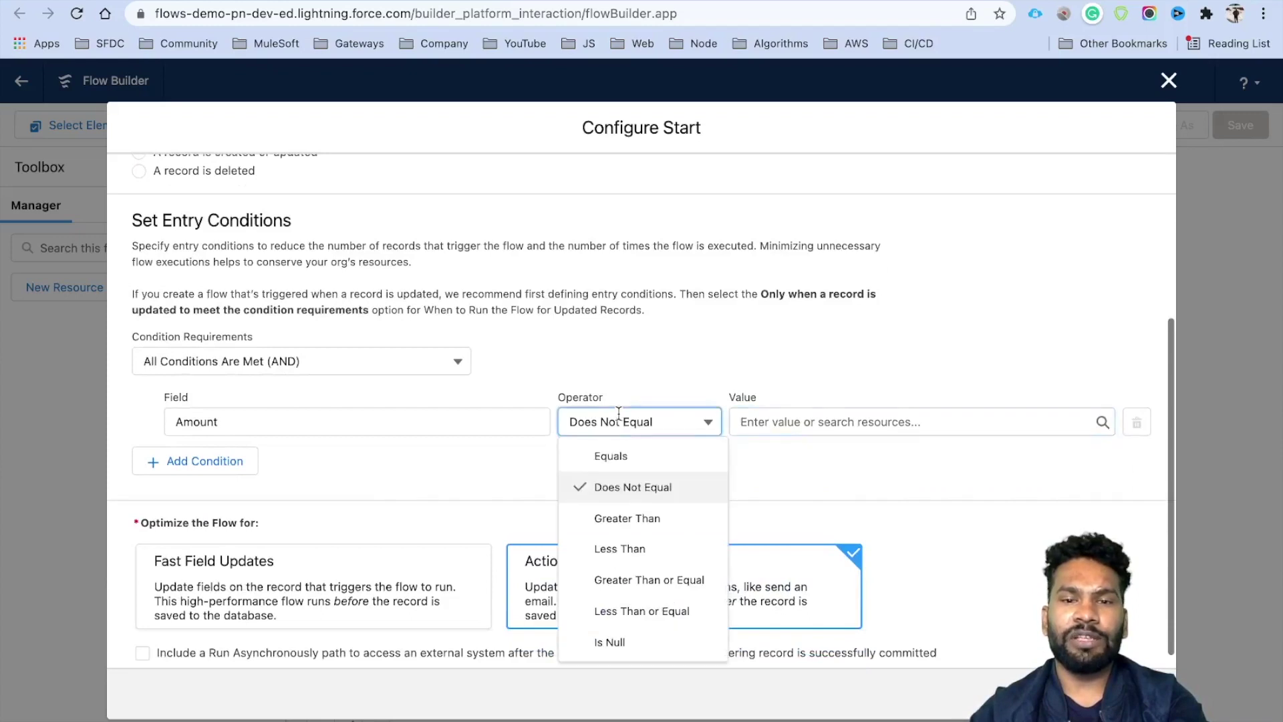
{"action": "left_click", "coordinate": [622, 643]}
{"action": "left_click", "coordinate": [753, 422]}
{"action": "type", "text": "f"}
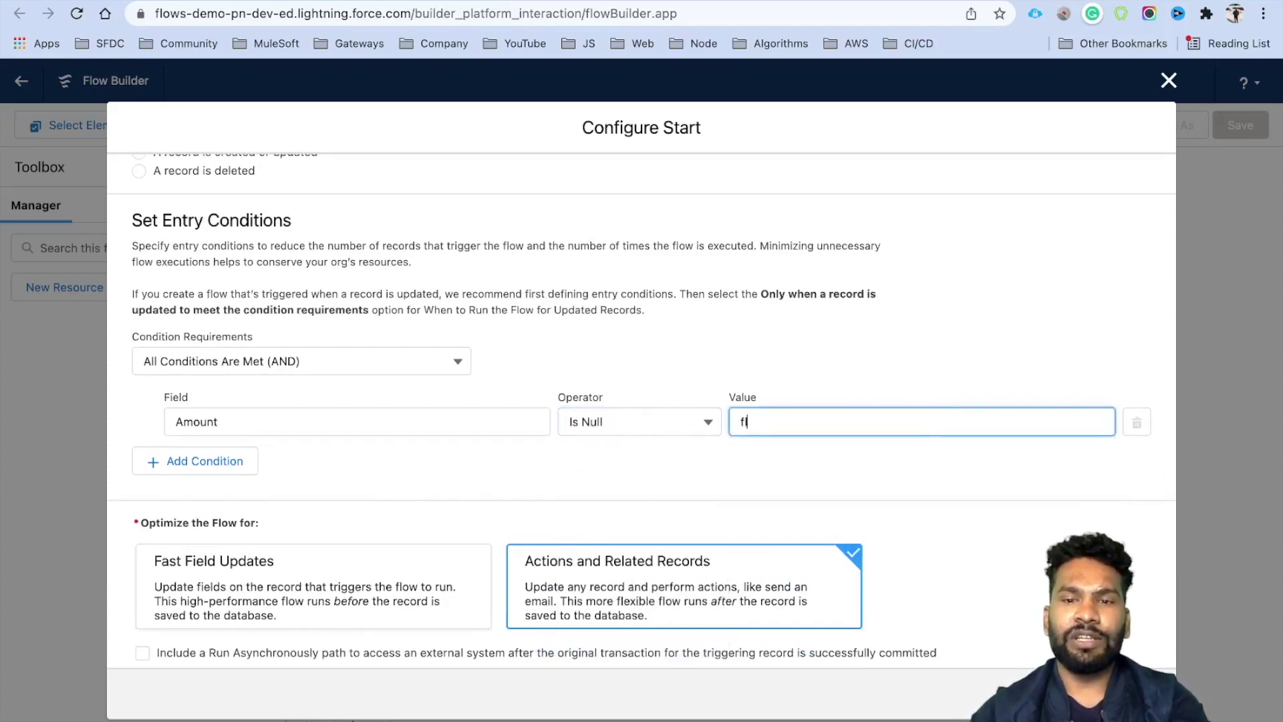
{"action": "type", "text": "a"}
{"action": "left_click", "coordinate": [812, 495]}
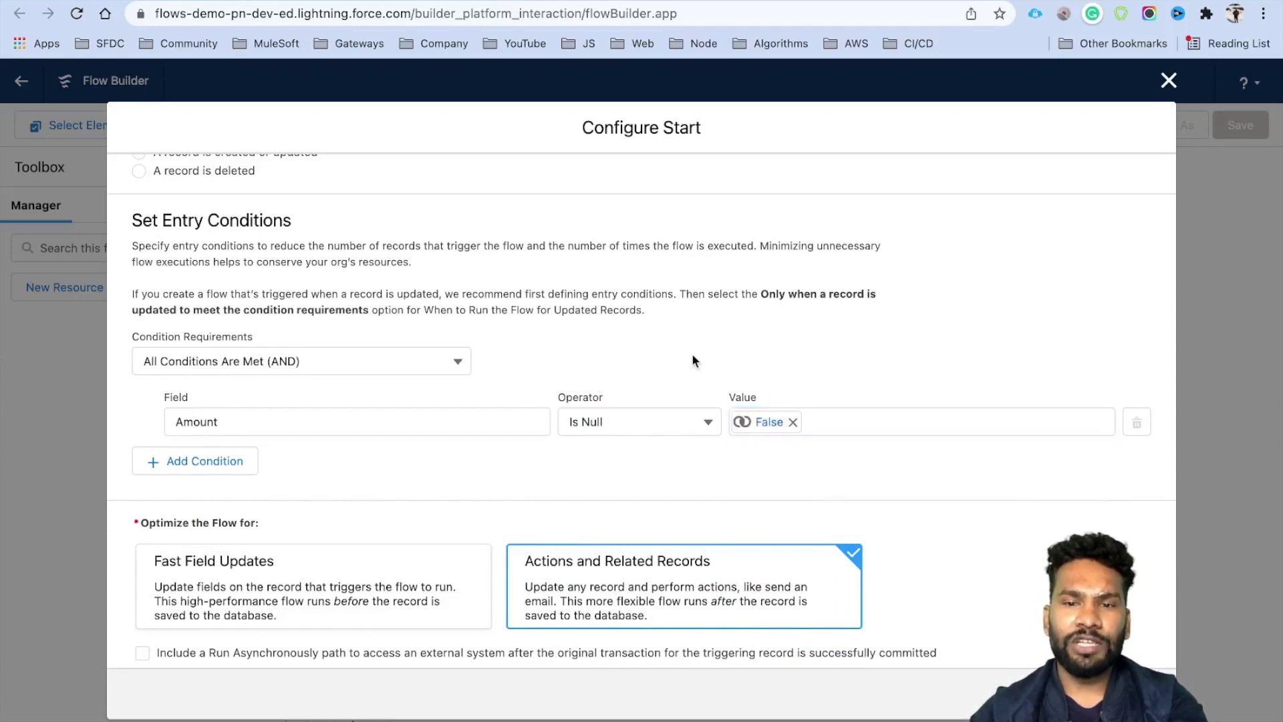
{"action": "scroll", "coordinate": [896, 525], "scroll_direction": "down", "scroll_amount": 1}
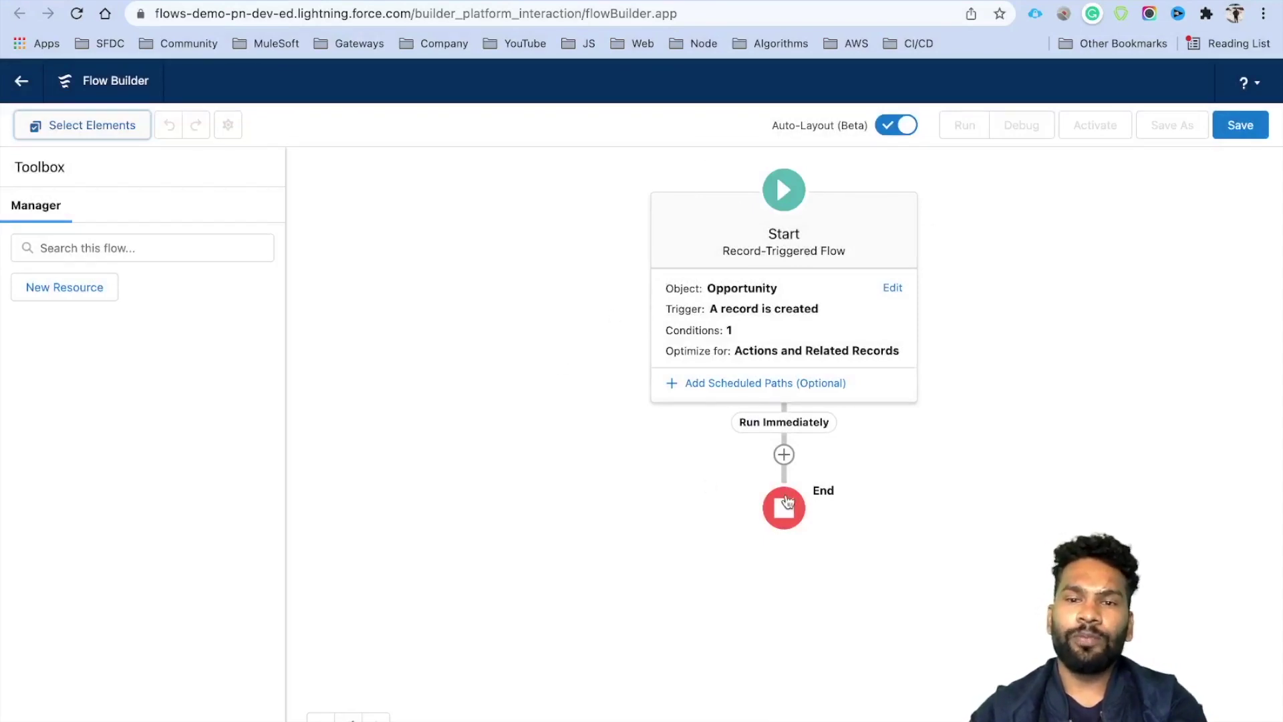
{"action": "left_click", "coordinate": [786, 455]}
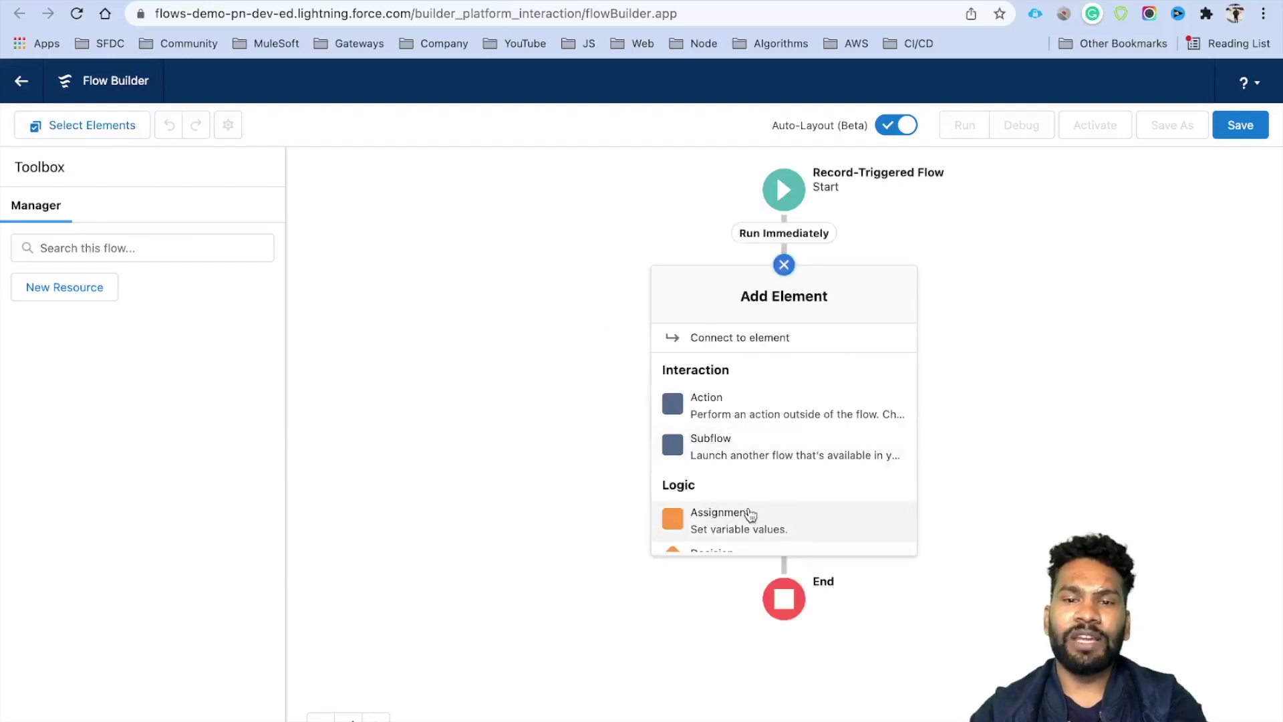
Add a Decision labelled 'Check if amount is greaten than 100K' with a matching outcome label.
{"action": "scroll", "coordinate": [741, 511], "scroll_direction": "down", "scroll_amount": 2}
{"action": "left_click", "coordinate": [712, 481]}
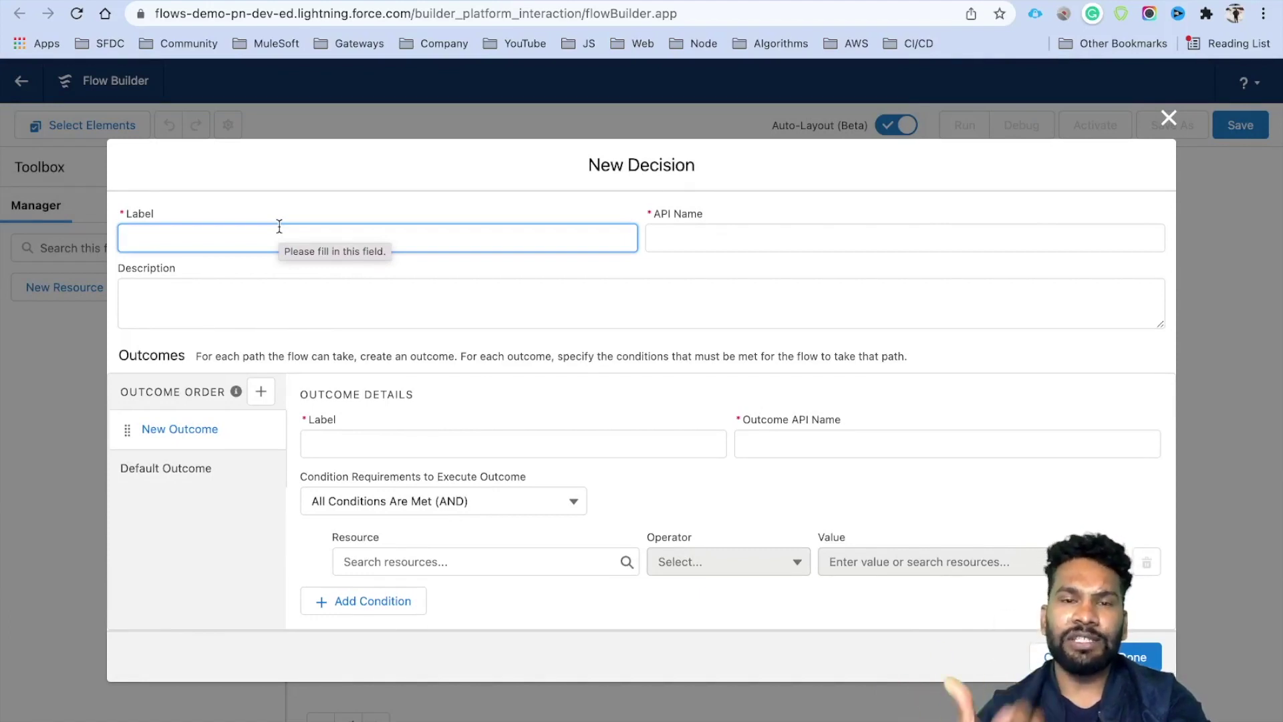
{"action": "type", "text": "Chec"}
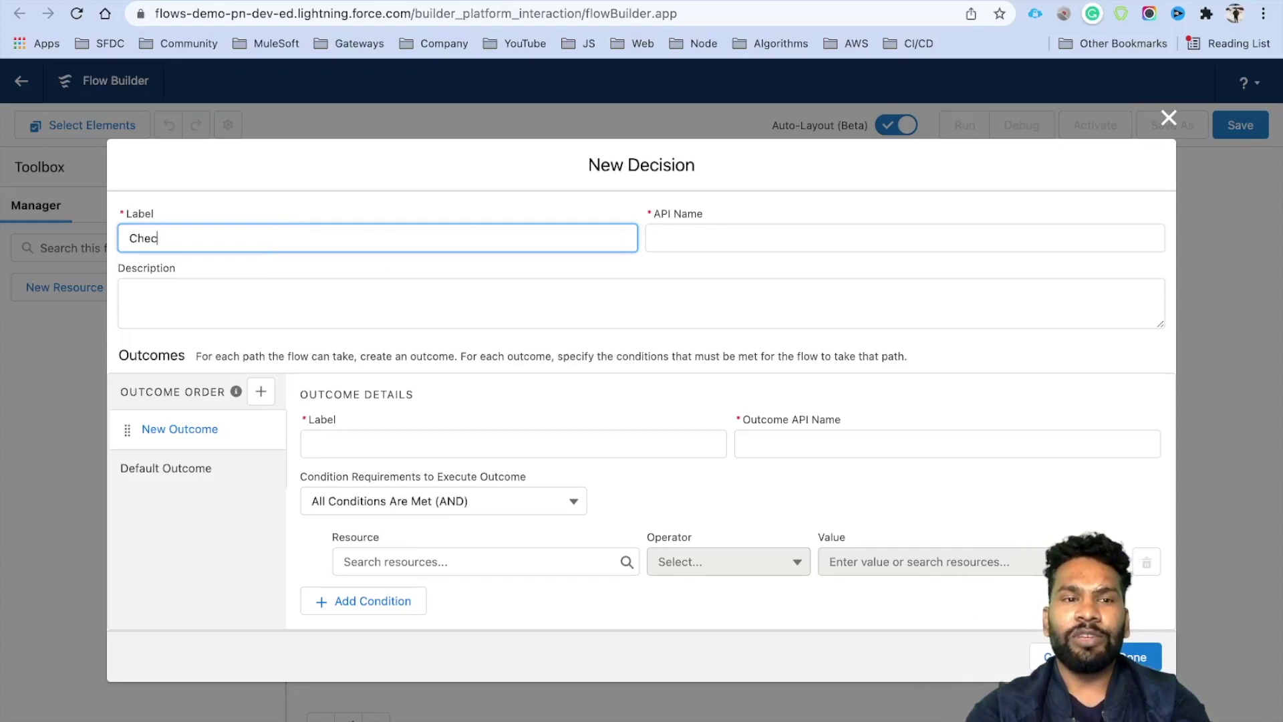
{"action": "type", "text": "k"}
{"action": "type", "text": "if amount is greaten than 100K"}
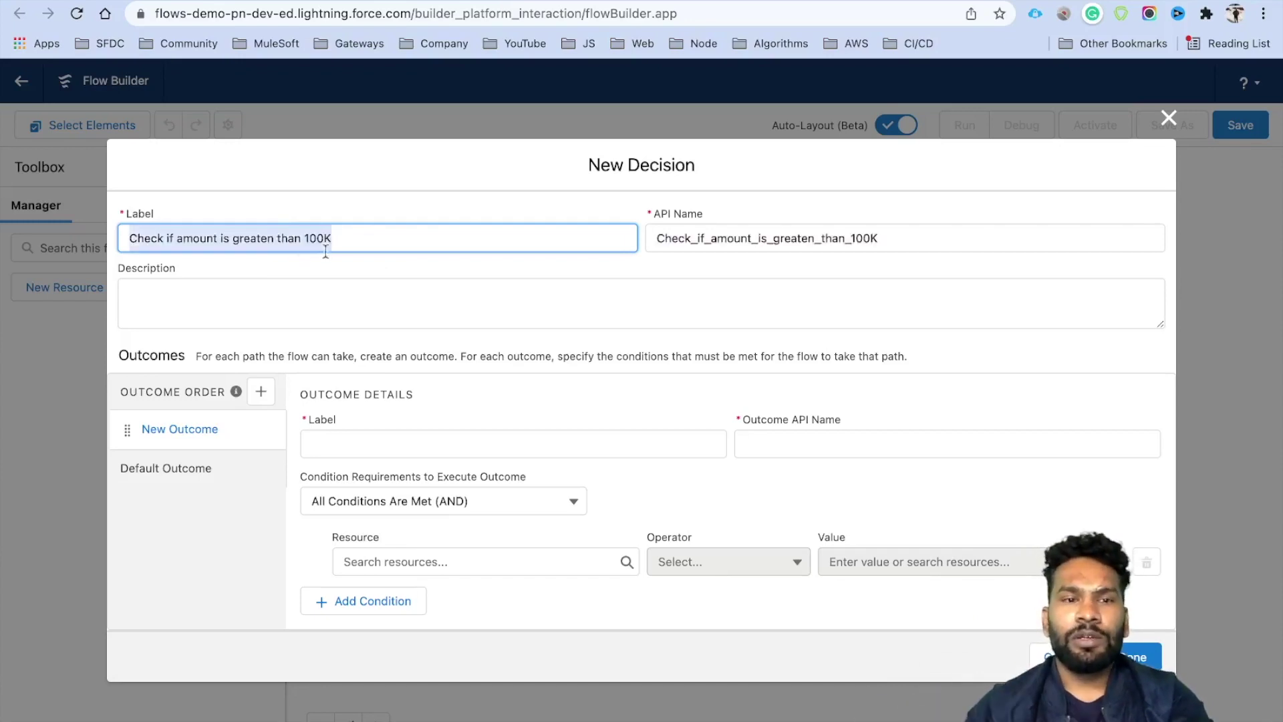
{"action": "left_click", "coordinate": [215, 241]}
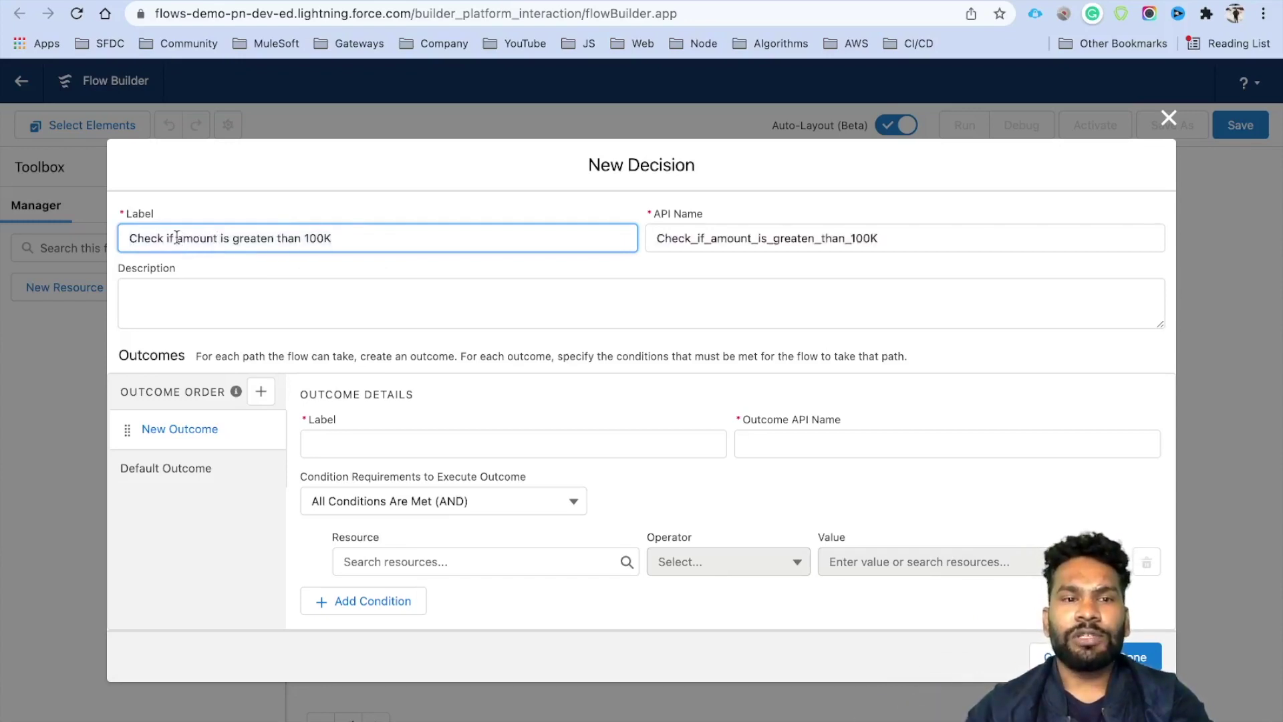
{"action": "left_click_drag", "start_coordinate": [176, 238], "coordinate": [360, 237]}
{"action": "key", "text": "ctrl+c"}
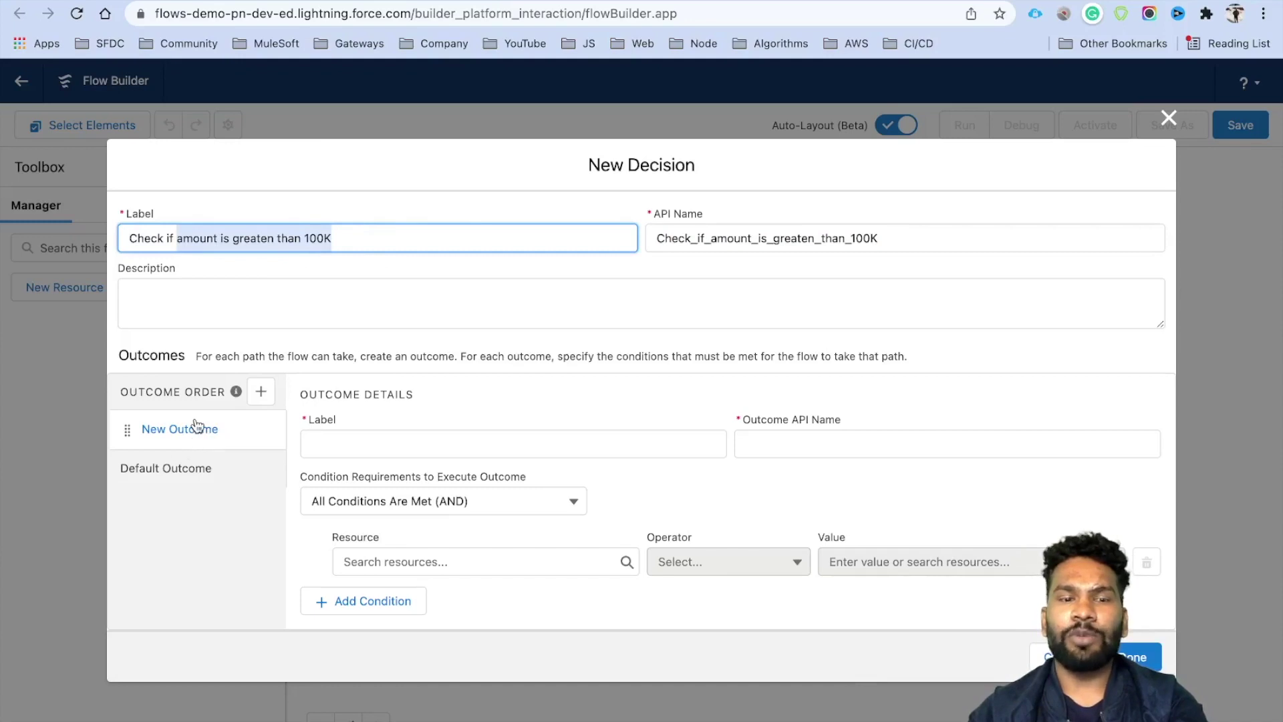
{"action": "left_click", "coordinate": [350, 450]}
{"action": "key", "text": "ctrl+v"}
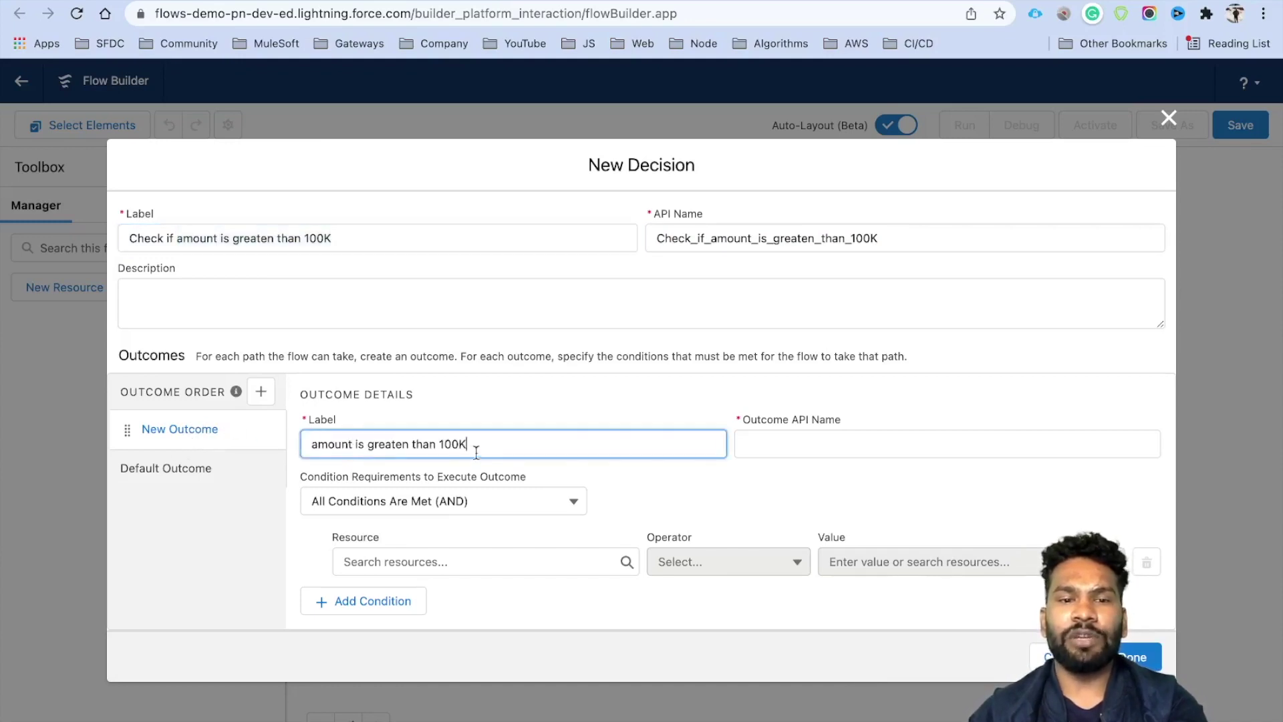
{"action": "type", "text": "$"}
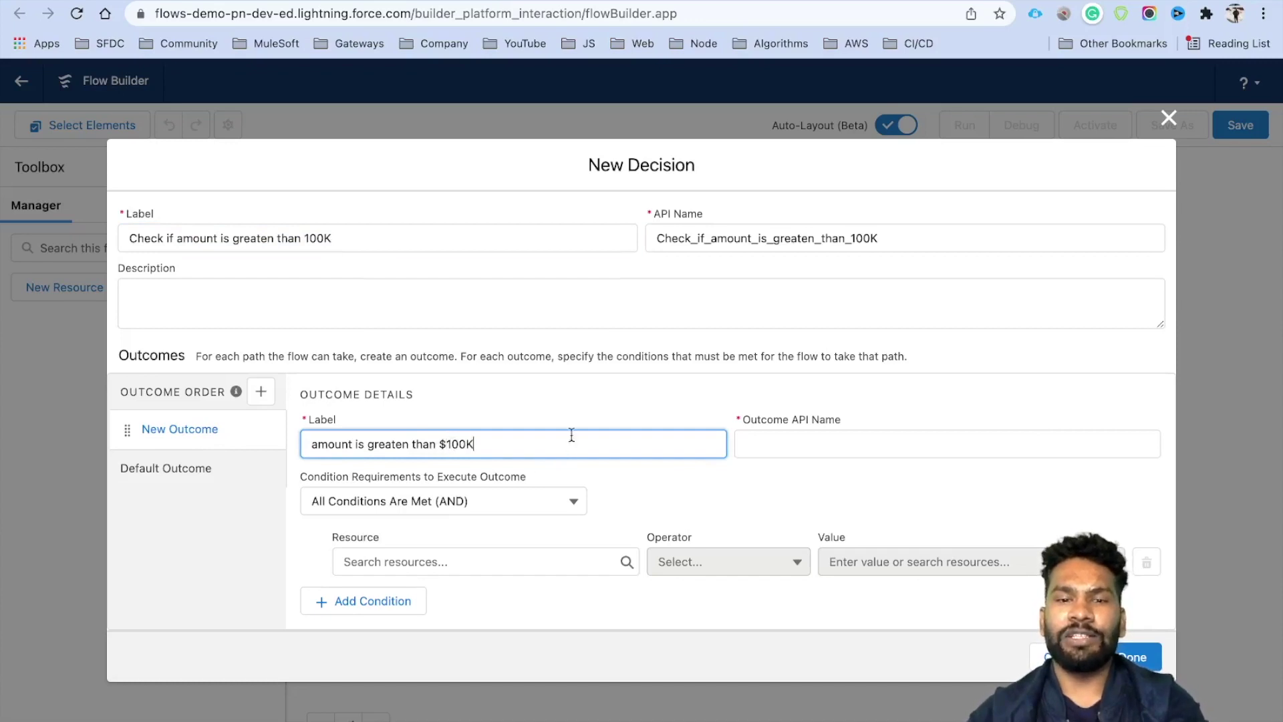
{"action": "left_click", "coordinate": [573, 411]}
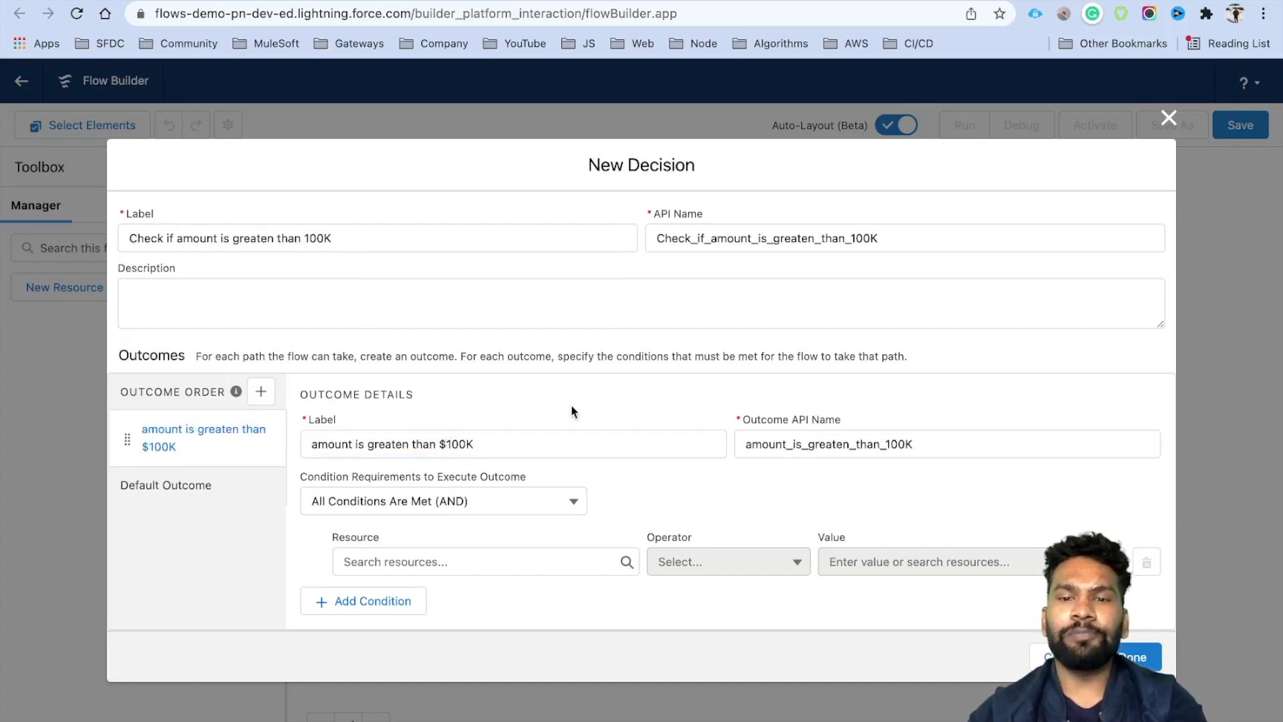
Set the outcome condition to $Record Amount Greater Than or Equal 100000 and save the decision.
{"action": "left_click", "coordinate": [417, 562]}
{"action": "type", "text": "Rec"}
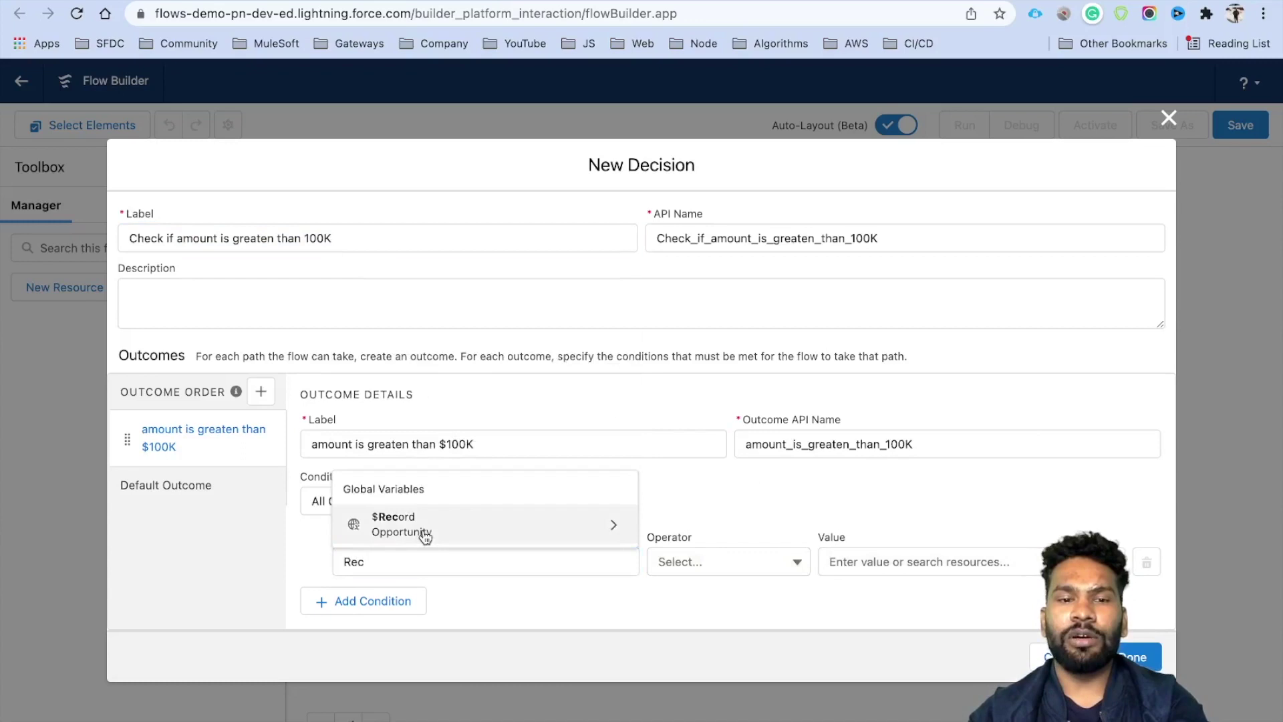
{"action": "left_click", "coordinate": [425, 533]}
{"action": "type", "text": "Amoun"}
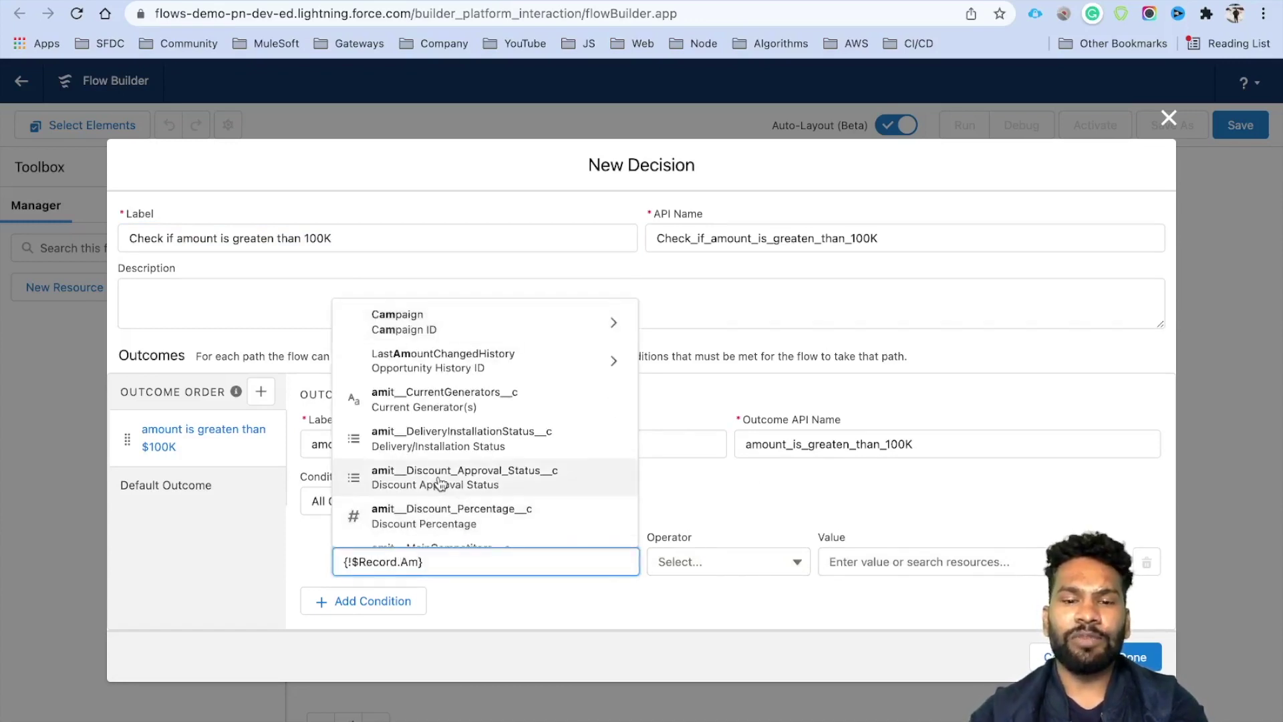
{"action": "left_click", "coordinate": [410, 447]}
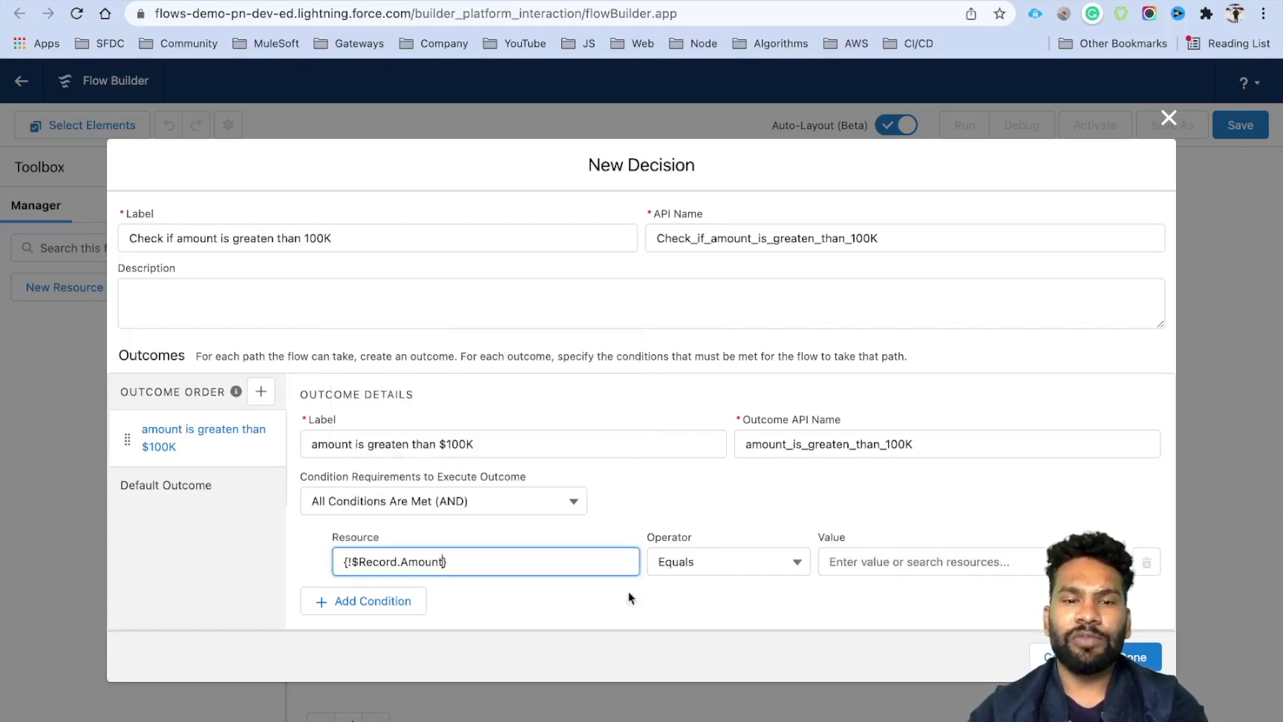
{"action": "left_click", "coordinate": [717, 559]}
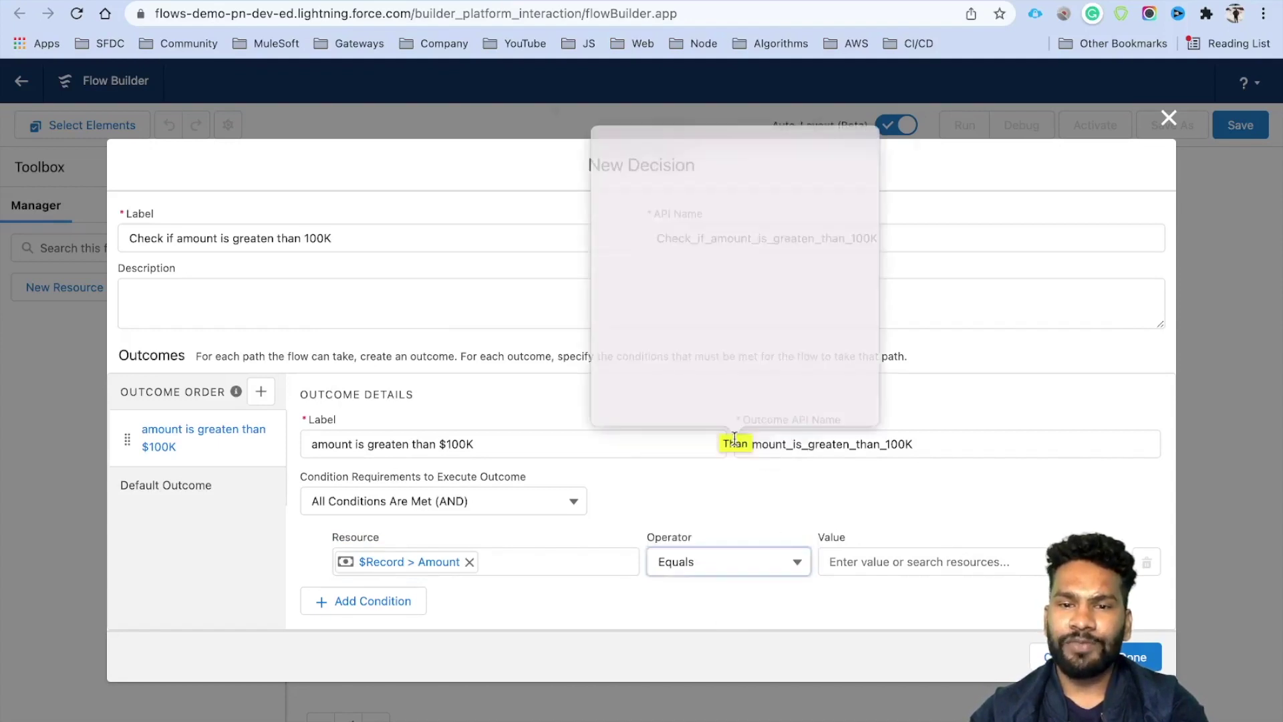
{"action": "left_click", "coordinate": [725, 560]}
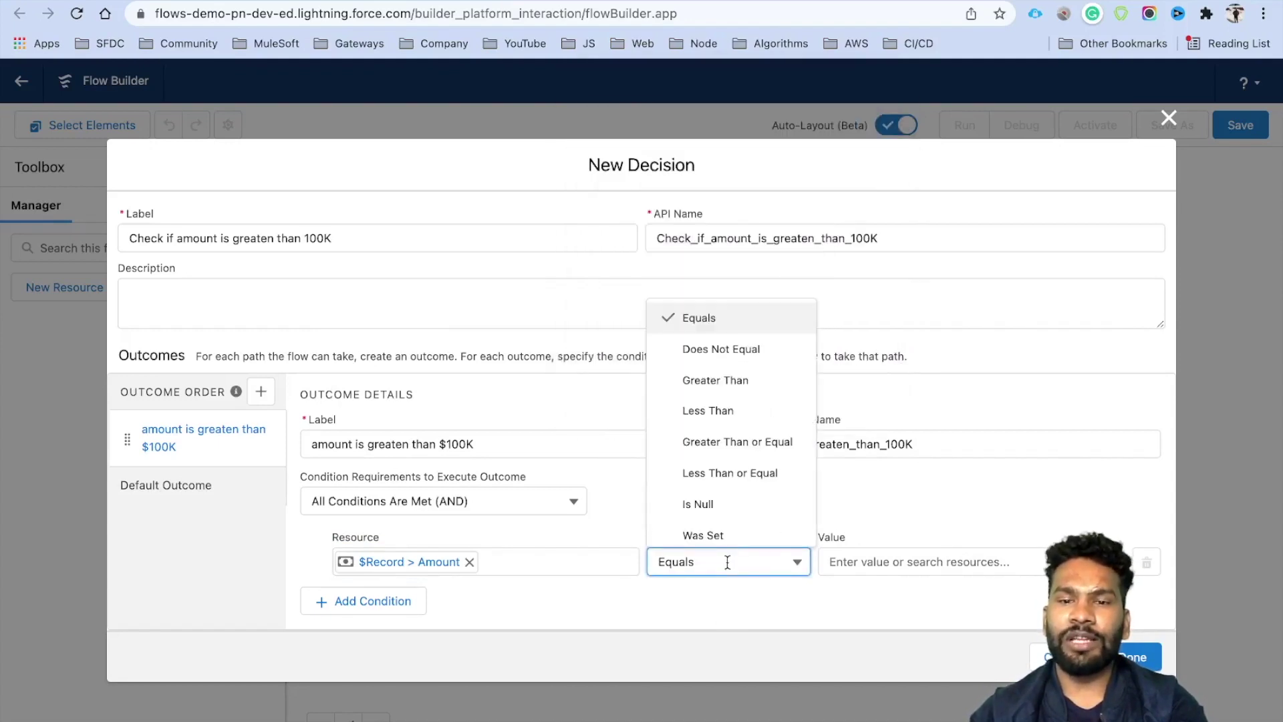
{"action": "left_click", "coordinate": [738, 438]}
{"action": "left_click", "coordinate": [874, 554]}
{"action": "type", "text": "100000"}
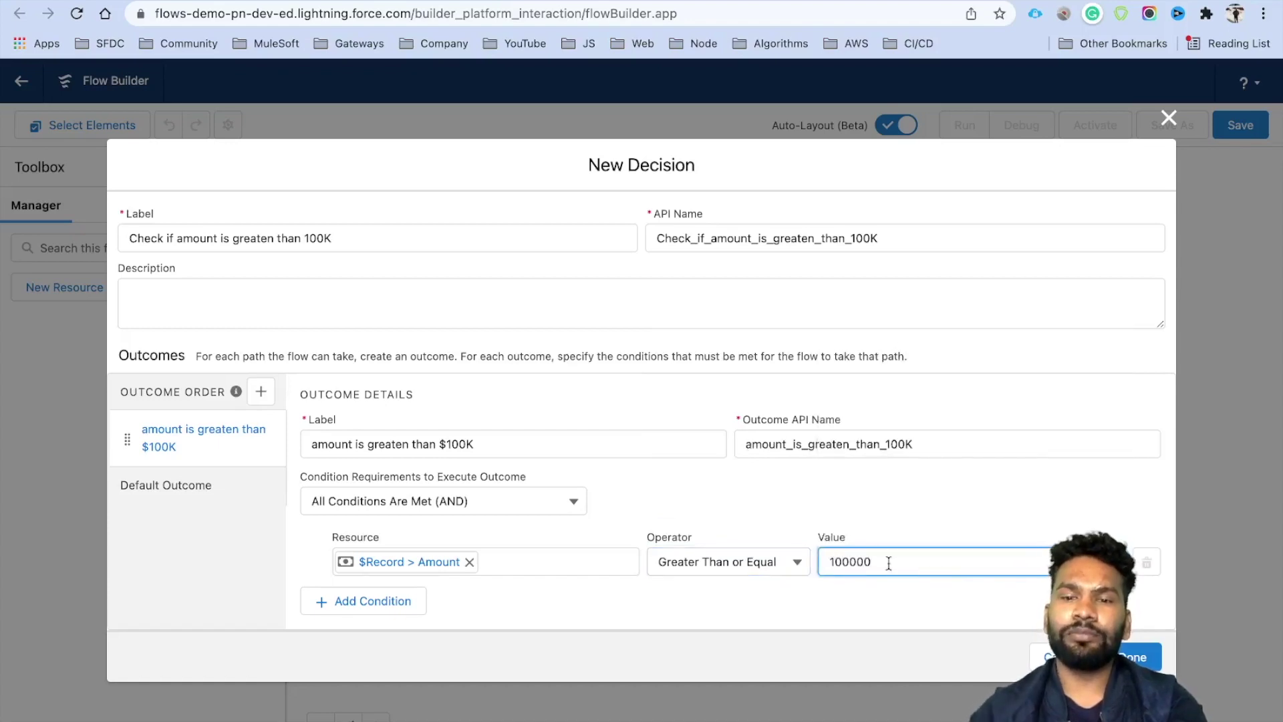
{"action": "left_click", "coordinate": [888, 594]}
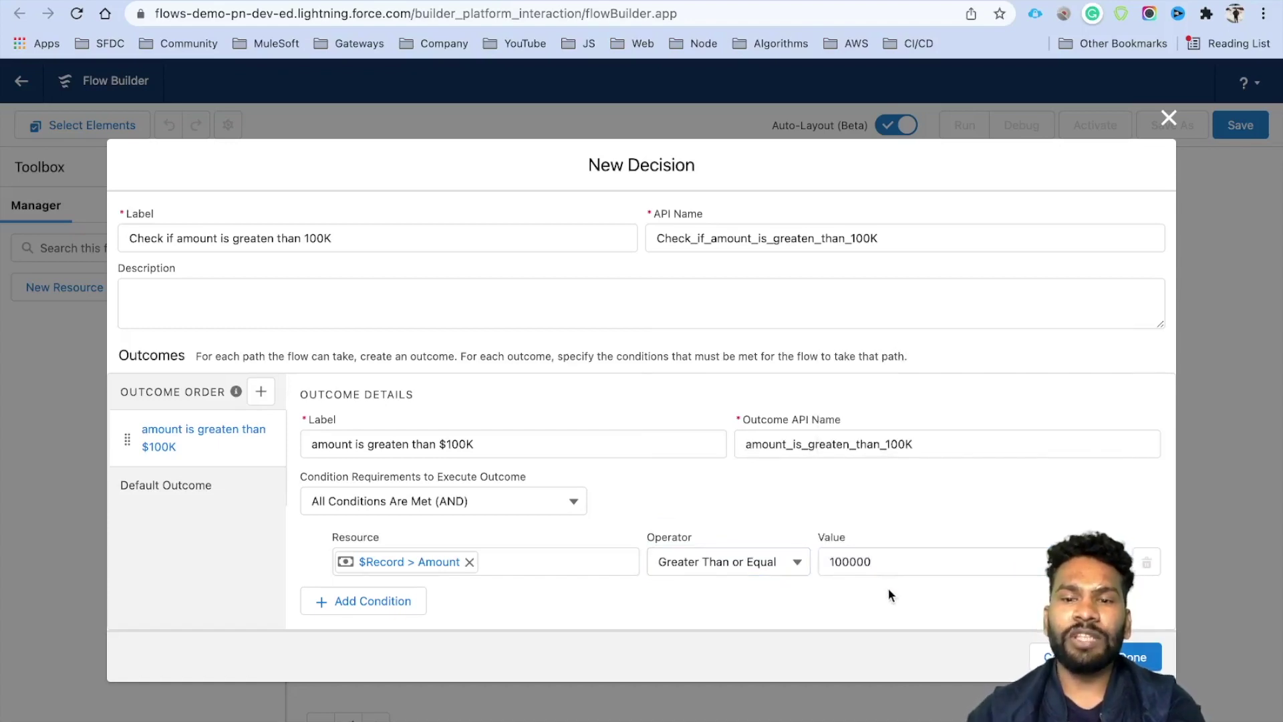
{"action": "left_click", "coordinate": [1143, 657]}
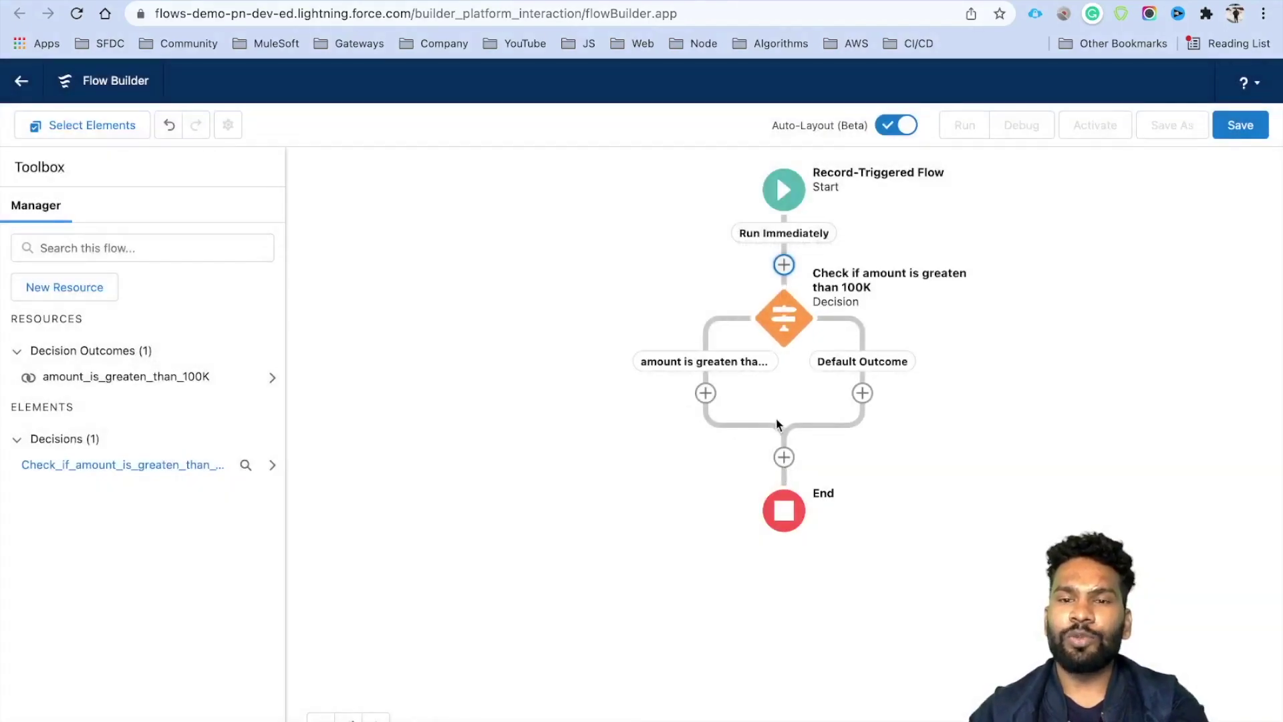
End the decision's Default Outcome branch.
{"action": "left_click", "coordinate": [862, 393]}
{"action": "scroll", "coordinate": [823, 572], "scroll_direction": "down", "scroll_amount": 5}
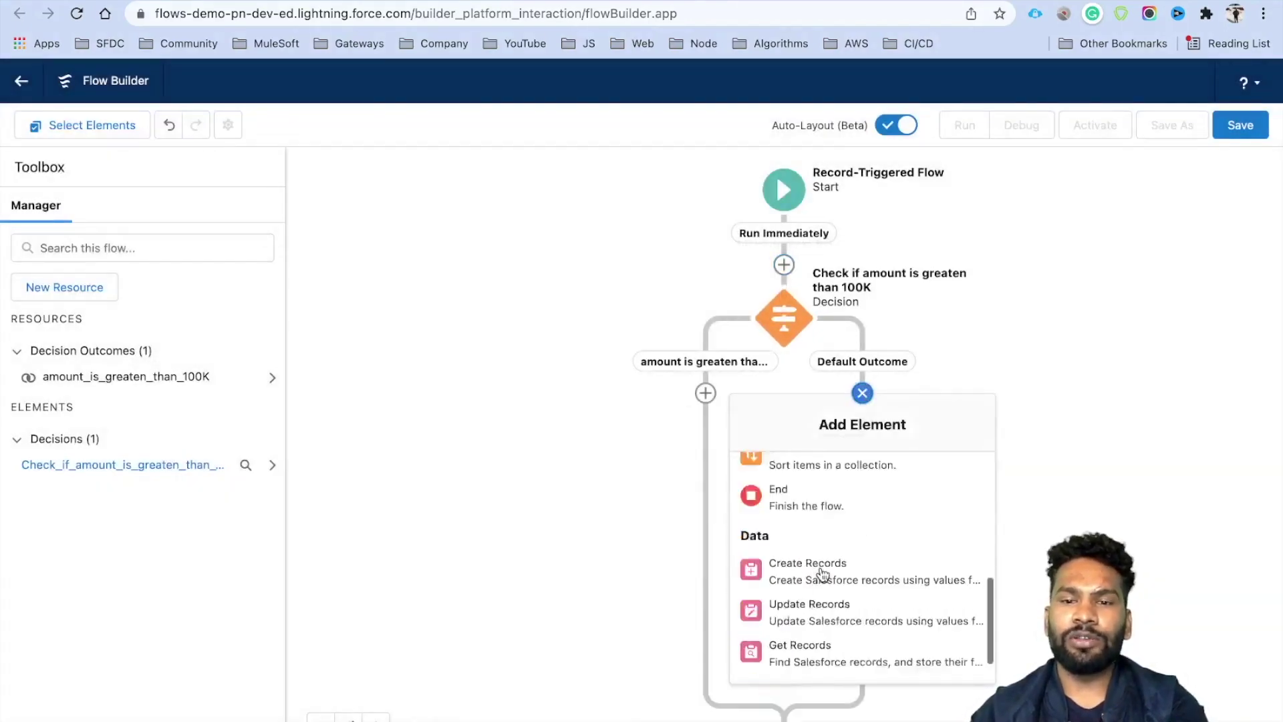
{"action": "scroll", "coordinate": [856, 535], "scroll_direction": "up", "scroll_amount": 2}
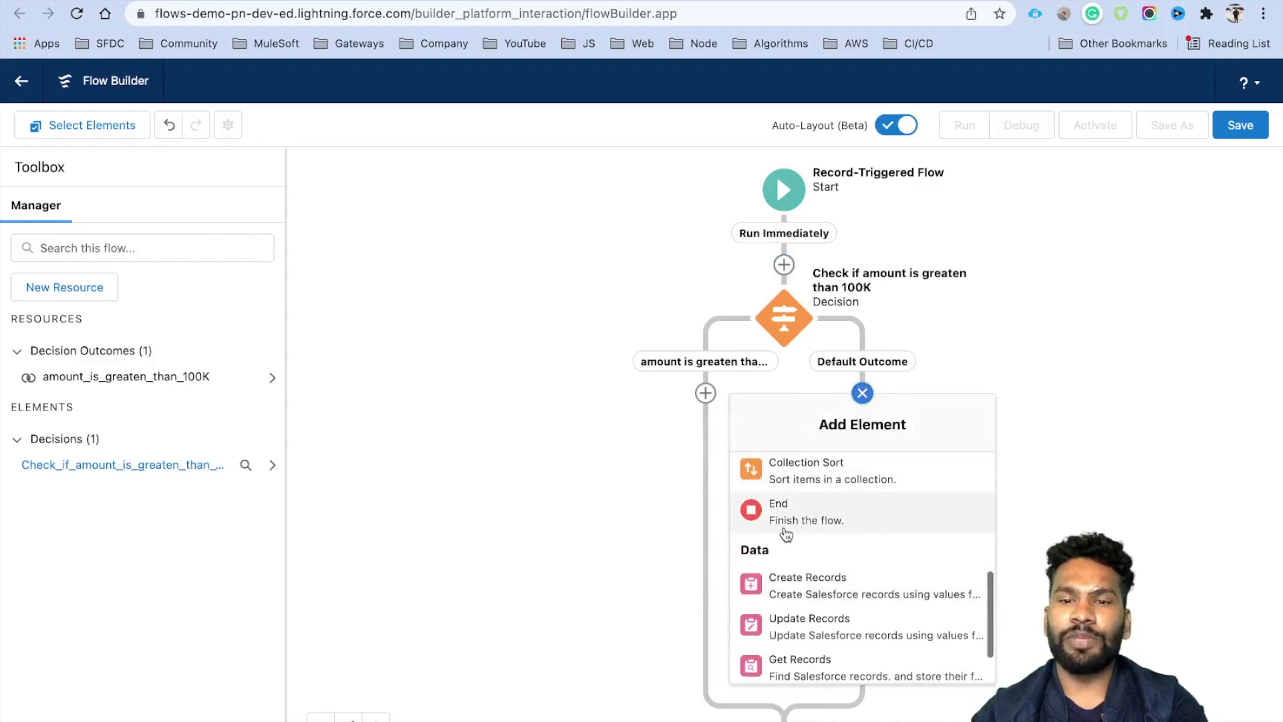
{"action": "left_click", "coordinate": [788, 532]}
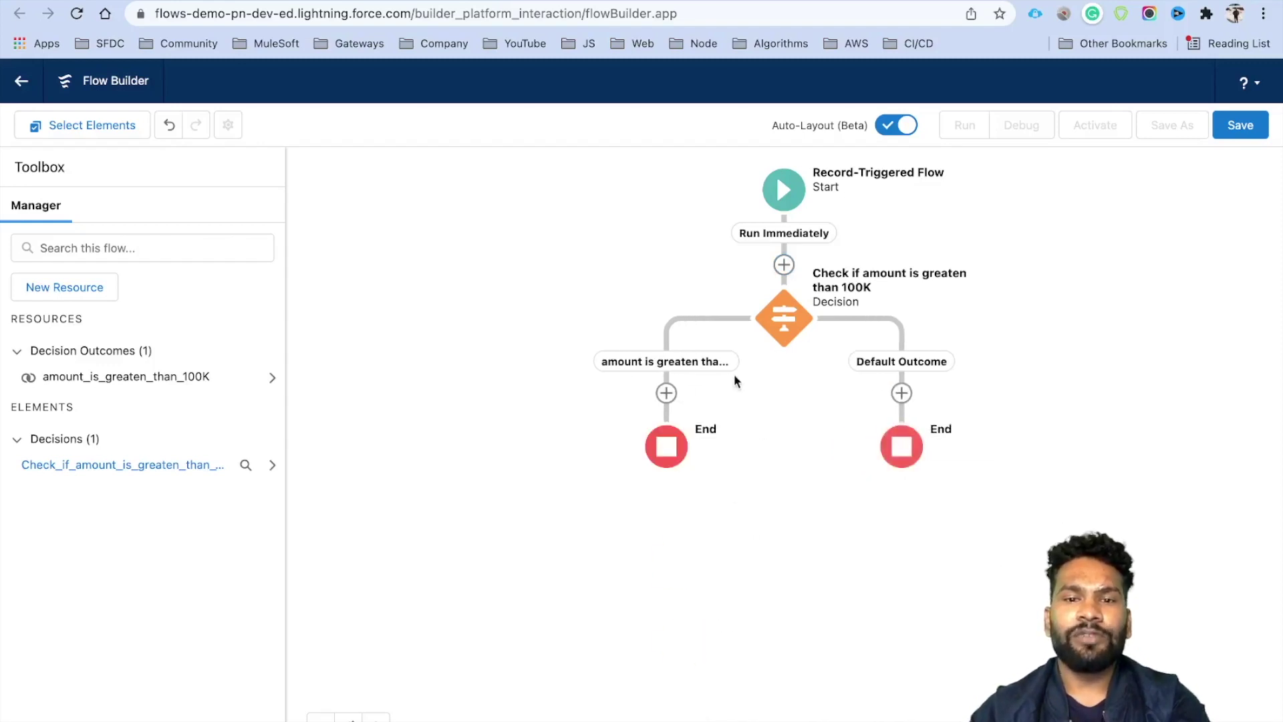
Add the High Volume Opportunities email alert action on the amount branch.
{"action": "left_click", "coordinate": [667, 394]}
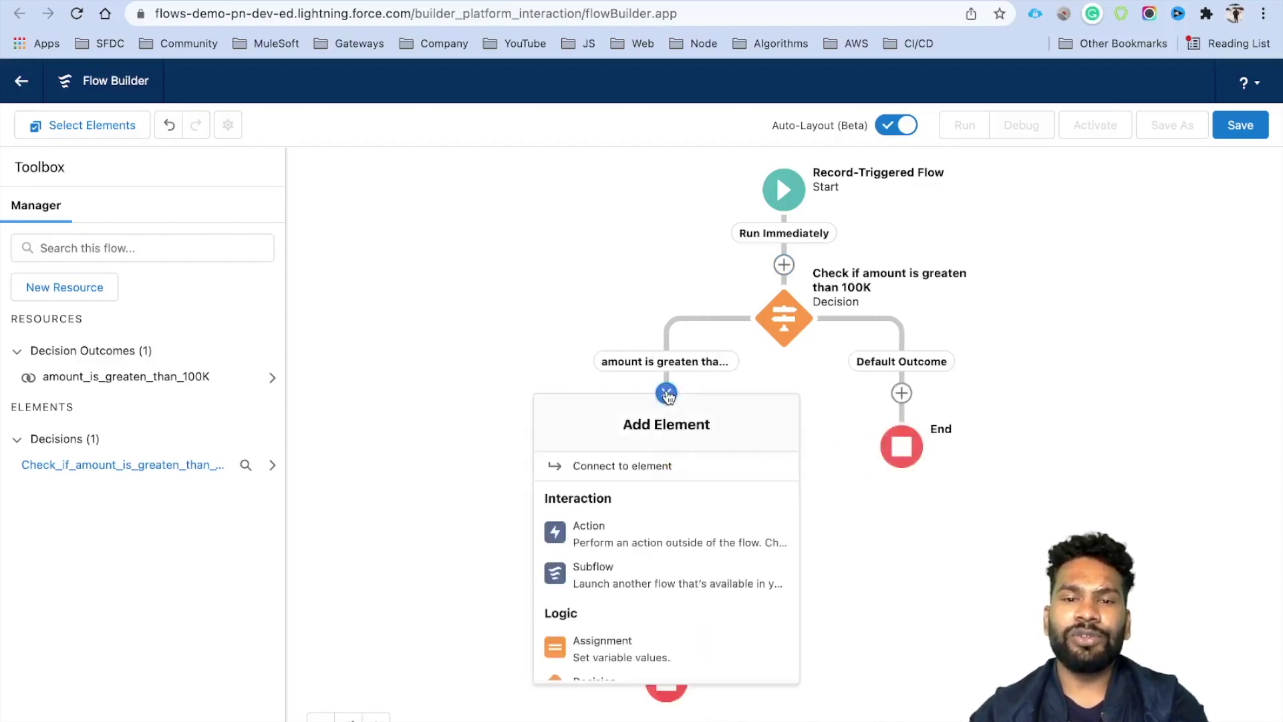
{"action": "left_click", "coordinate": [623, 542]}
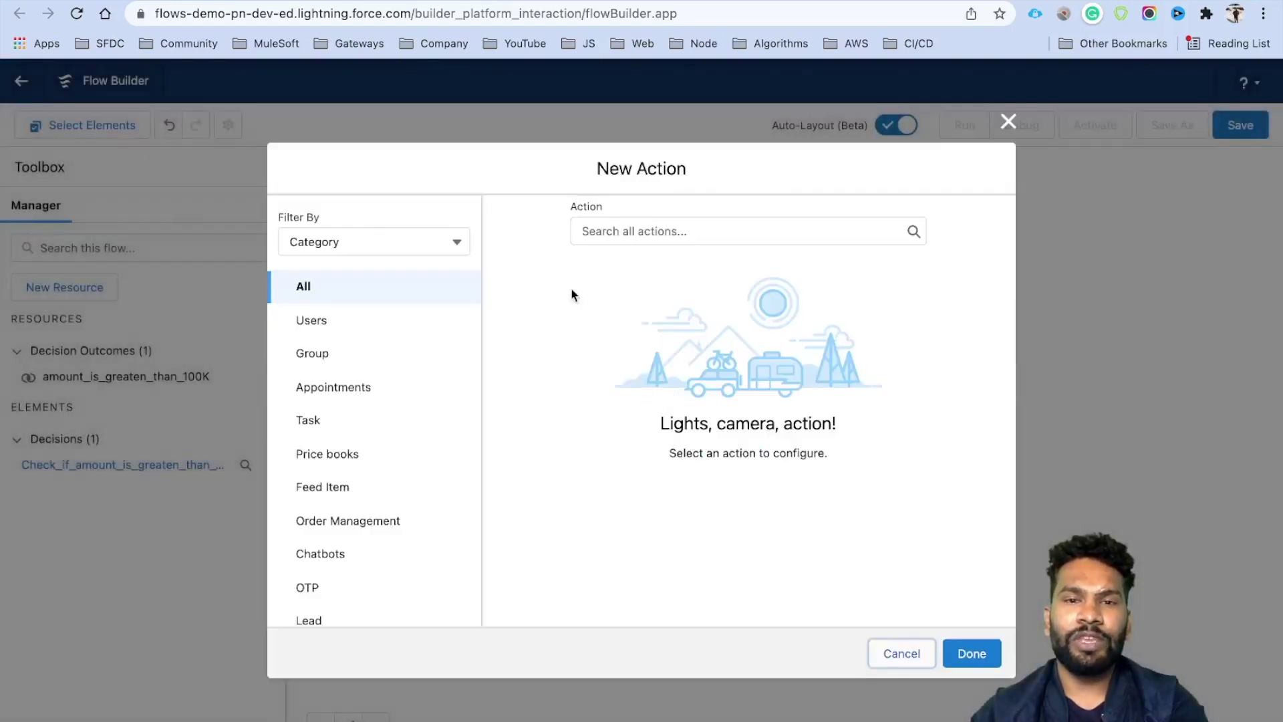
{"action": "left_click", "coordinate": [628, 230]}
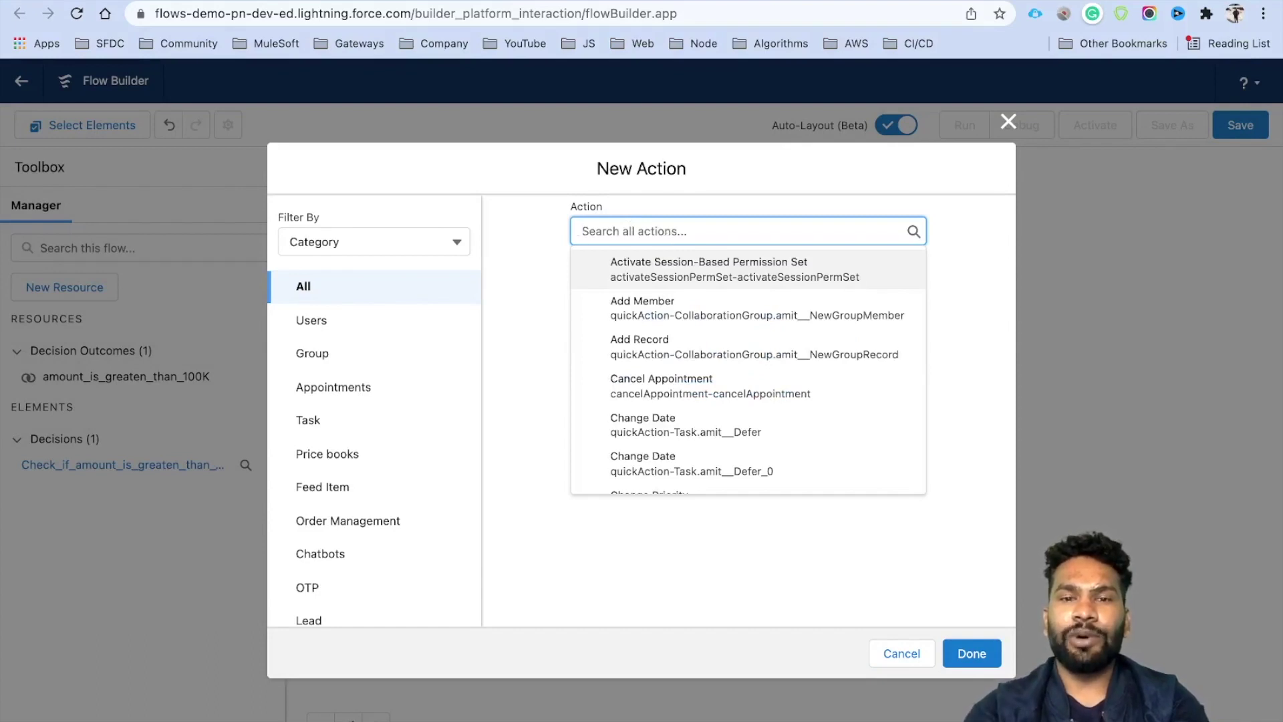
{"action": "type", "text": "High"}
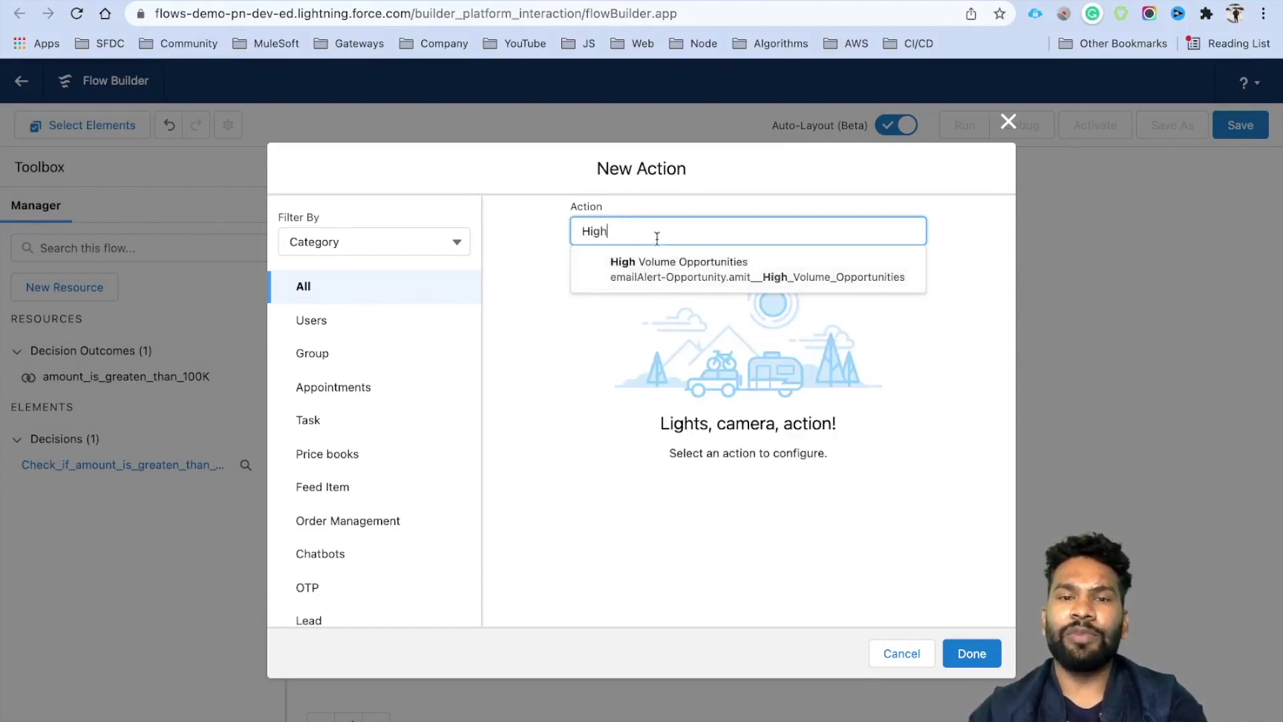
{"action": "left_click", "coordinate": [714, 285]}
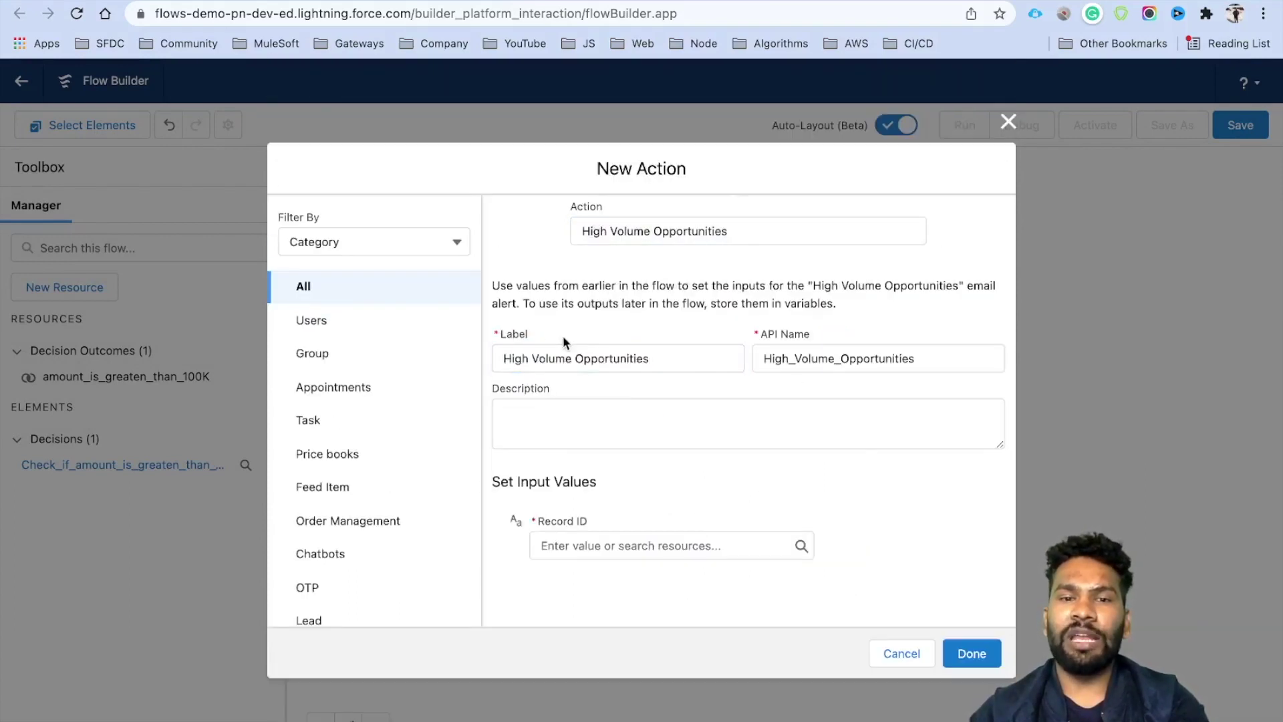
Set the action's Record ID to {!$Record.Id} and finish the action.
{"action": "left_click", "coordinate": [537, 515]}
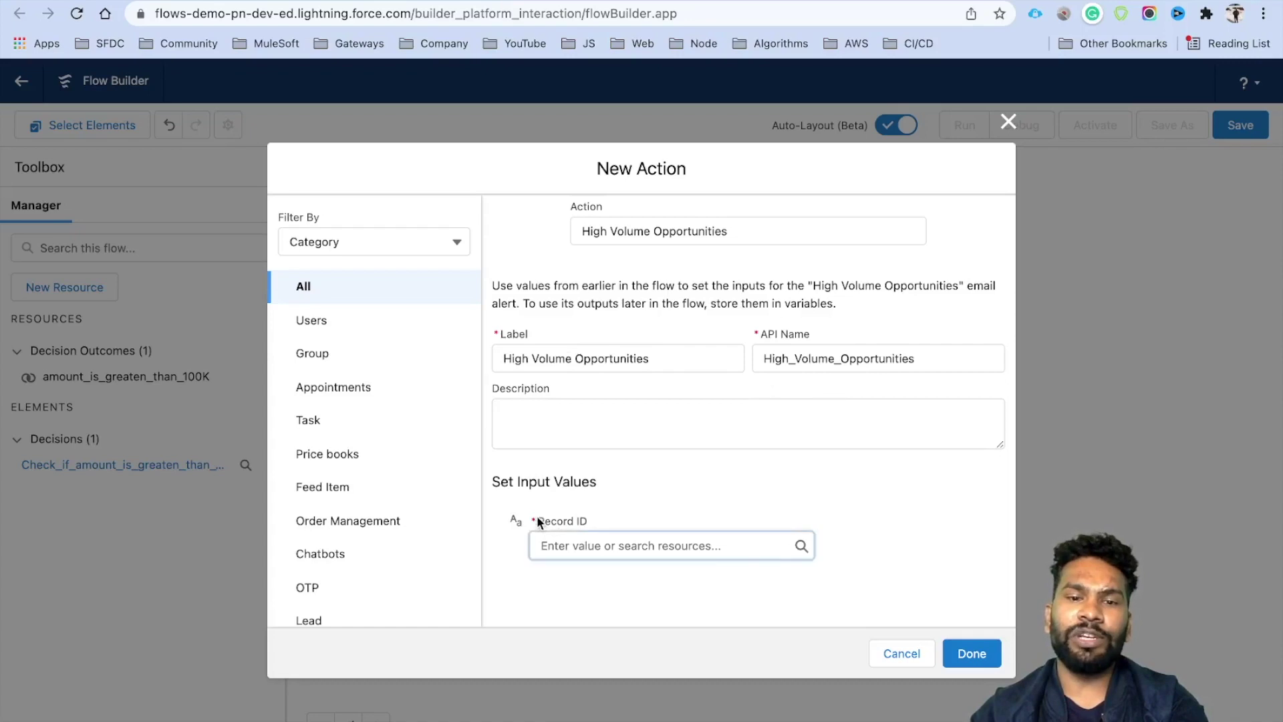
{"action": "left_click", "coordinate": [604, 550]}
{"action": "type", "text": "Rec"}
{"action": "left_click", "coordinate": [601, 509]}
{"action": "type", "text": ".Id"}
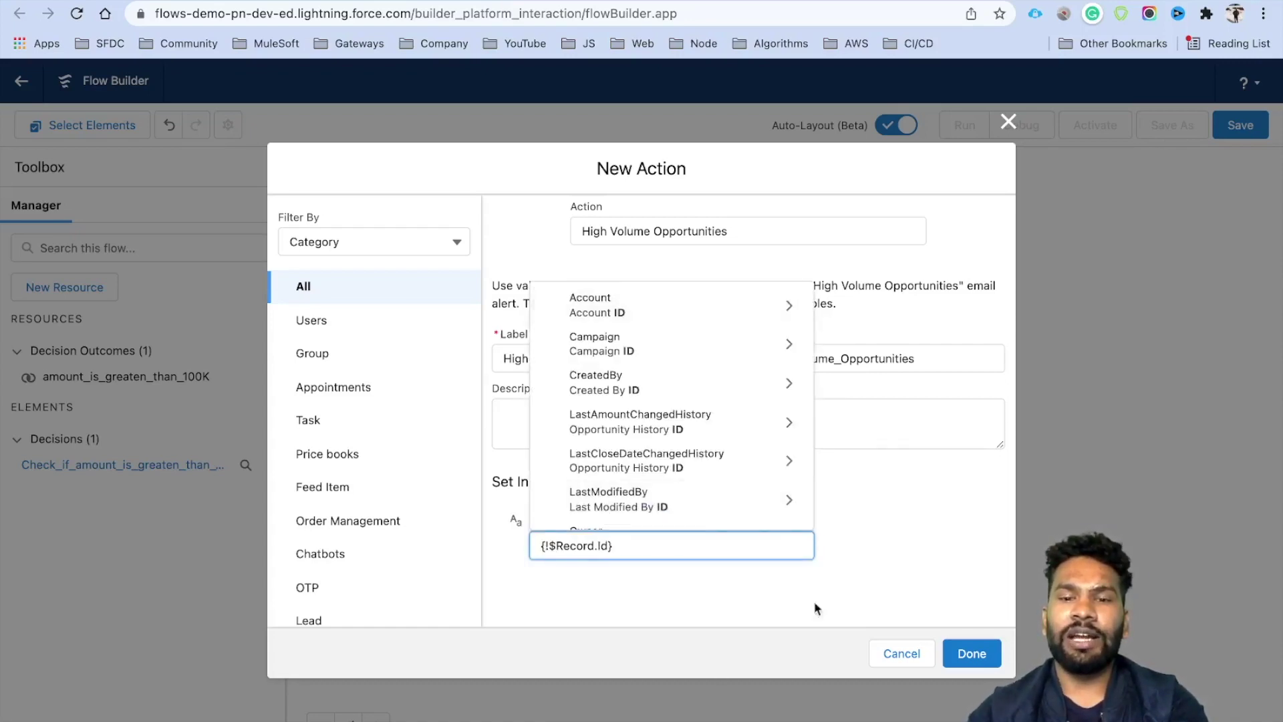
{"action": "left_click", "coordinate": [854, 576]}
{"action": "left_click", "coordinate": [983, 655]}
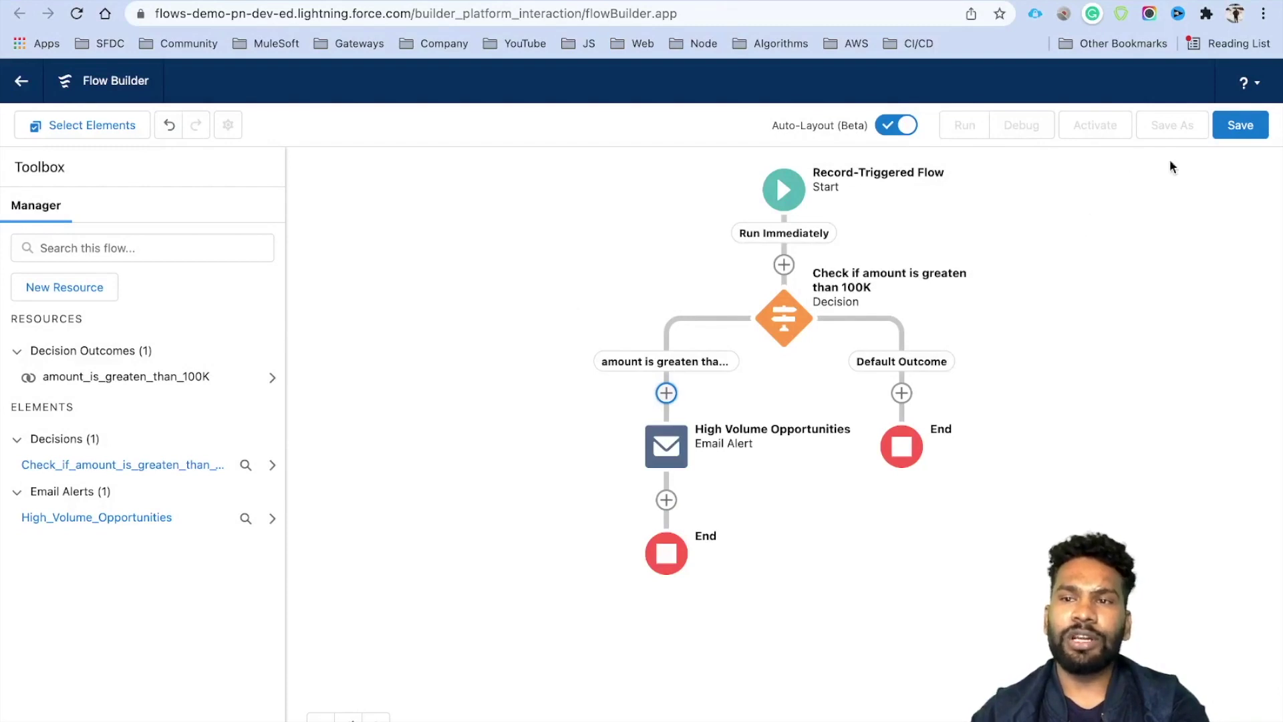
Save the flow as 'Send Email Alert for High Volume Opportunities' and activate it.
{"action": "left_click", "coordinate": [1240, 127]}
{"action": "type", "text": "Send Email Alert for High Volume Opportunities"}
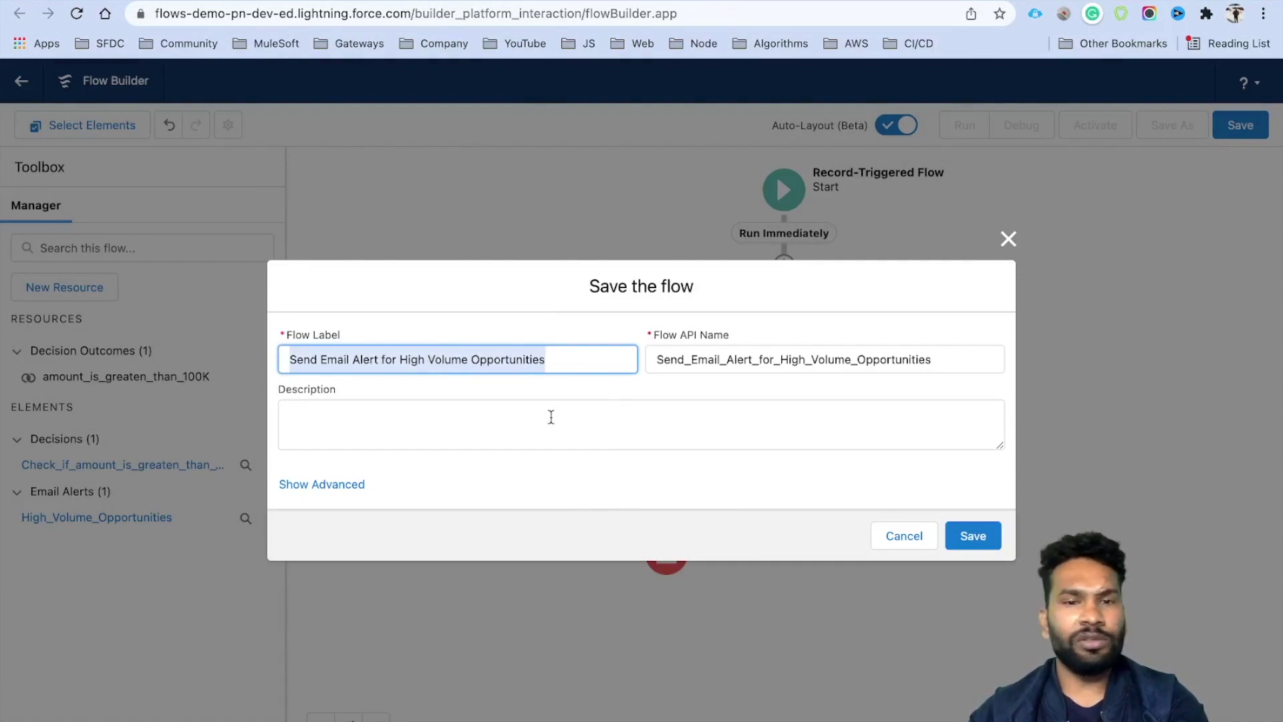
{"action": "left_click", "coordinate": [968, 534]}
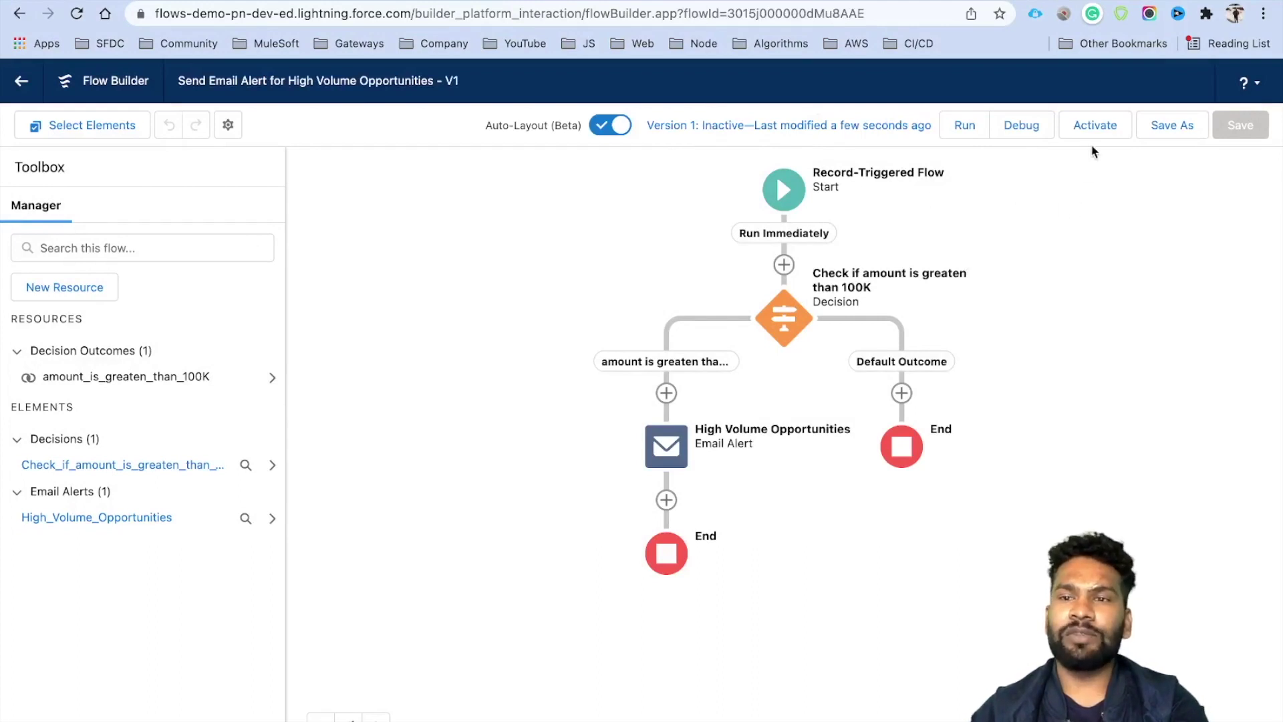
{"action": "left_click", "coordinate": [1098, 127]}
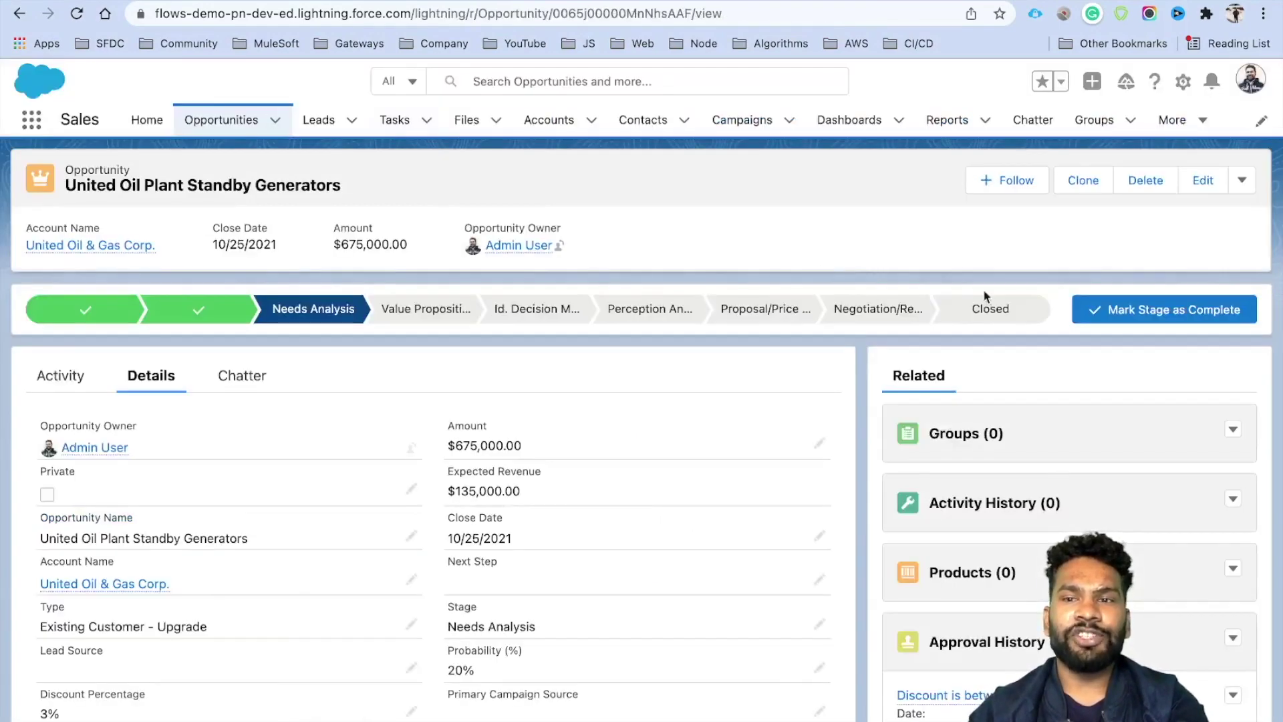
Review the United Oil Plant Standby Generators opportunity's name and amount.
{"action": "triple_click", "coordinate": [234, 184]}
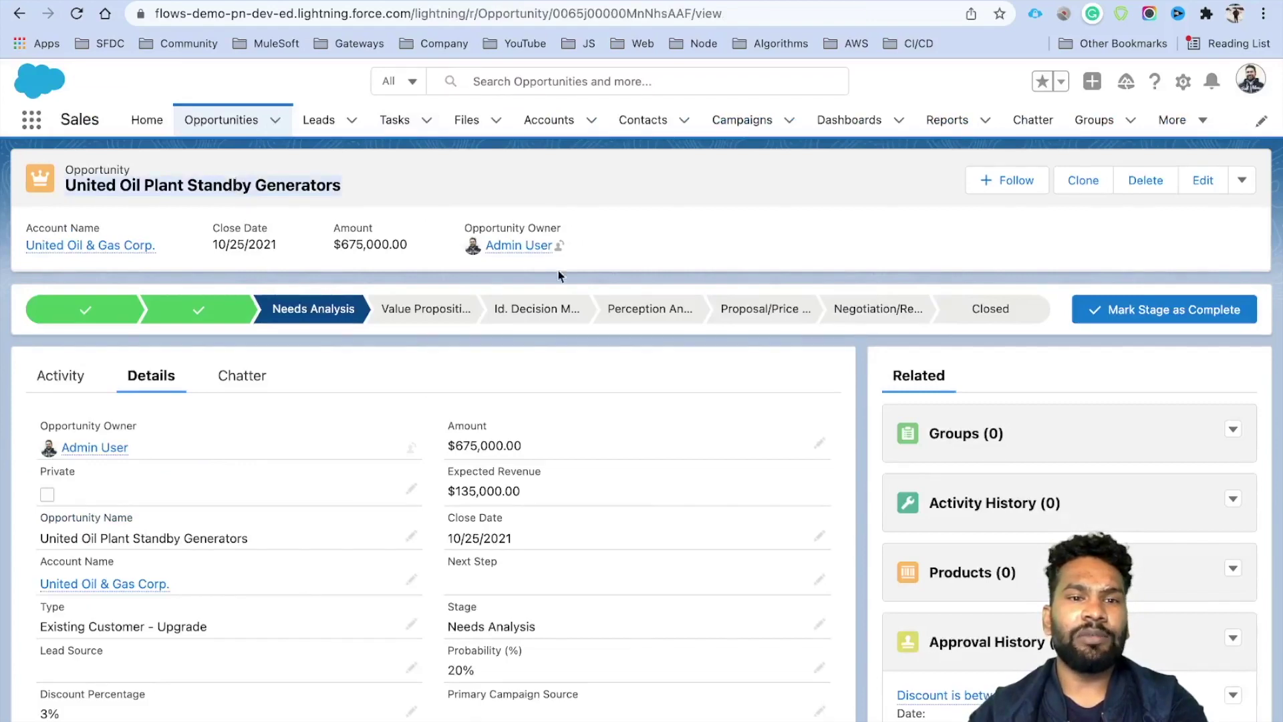
{"action": "left_click", "coordinate": [1241, 181]}
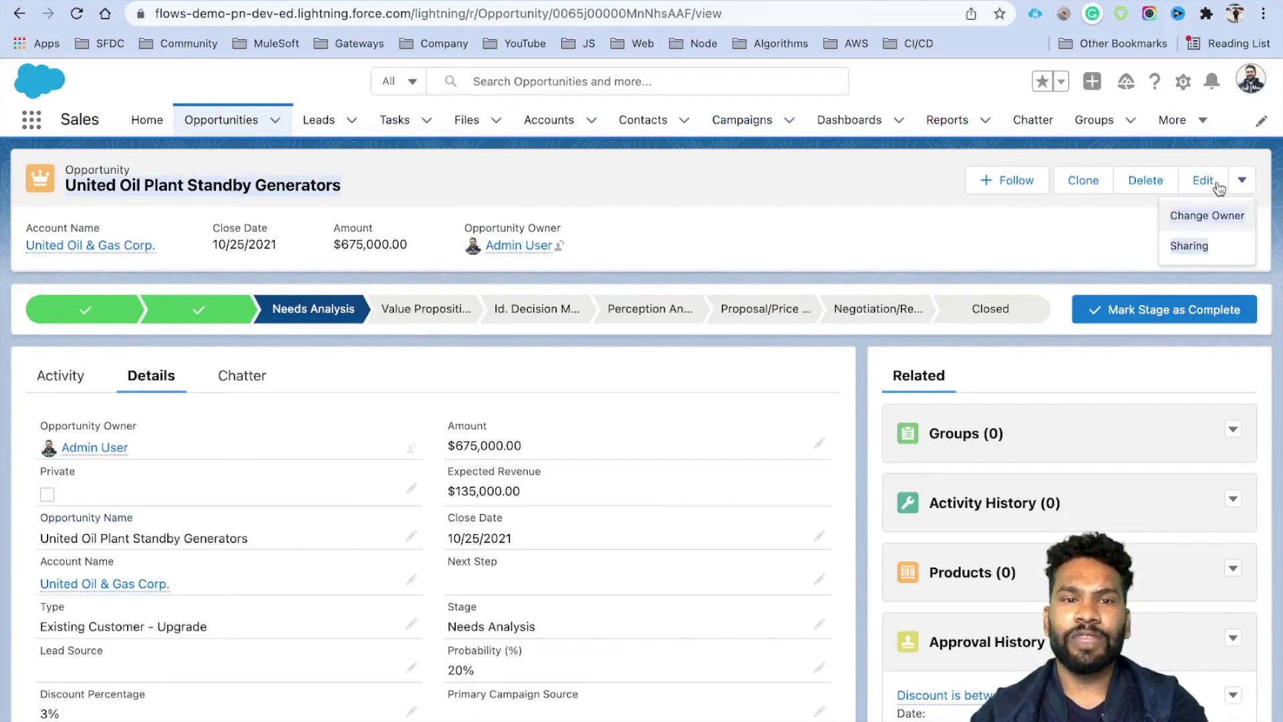
{"action": "left_click", "coordinate": [342, 249]}
{"action": "left_click_drag", "start_coordinate": [341, 245], "coordinate": [399, 245]}
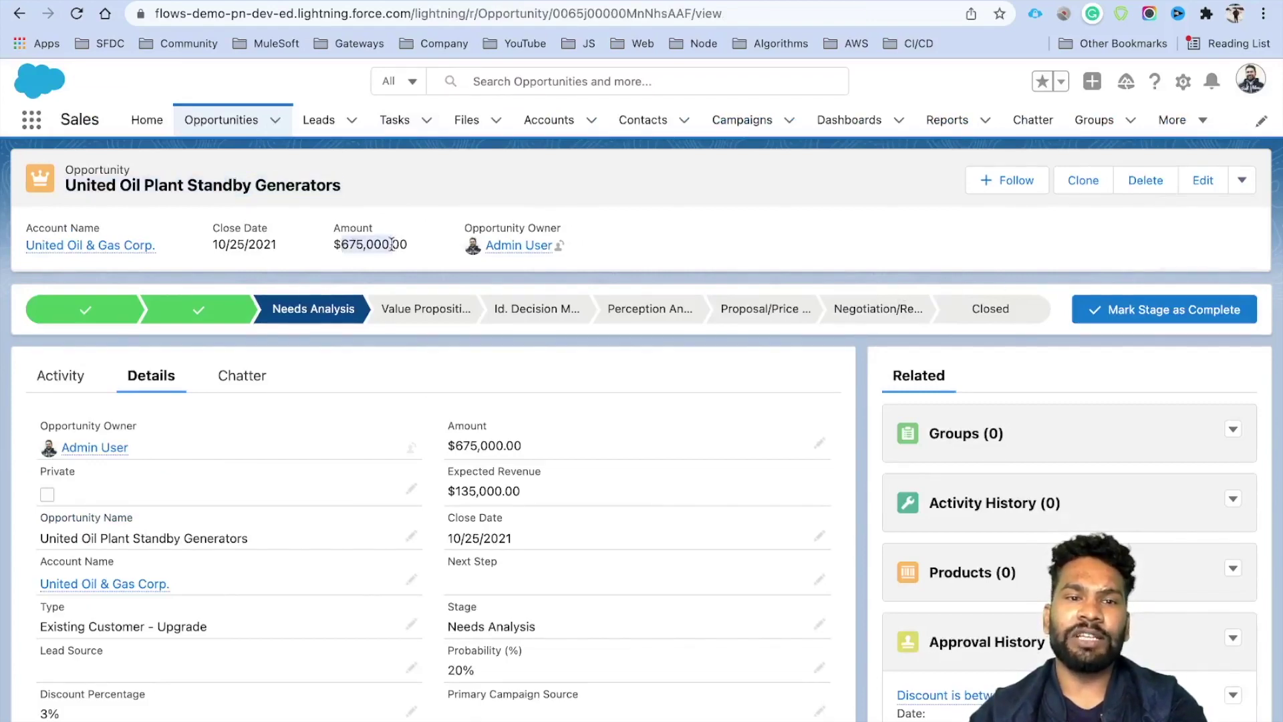
{"action": "left_click", "coordinate": [423, 220]}
{"action": "left_click", "coordinate": [1244, 184]}
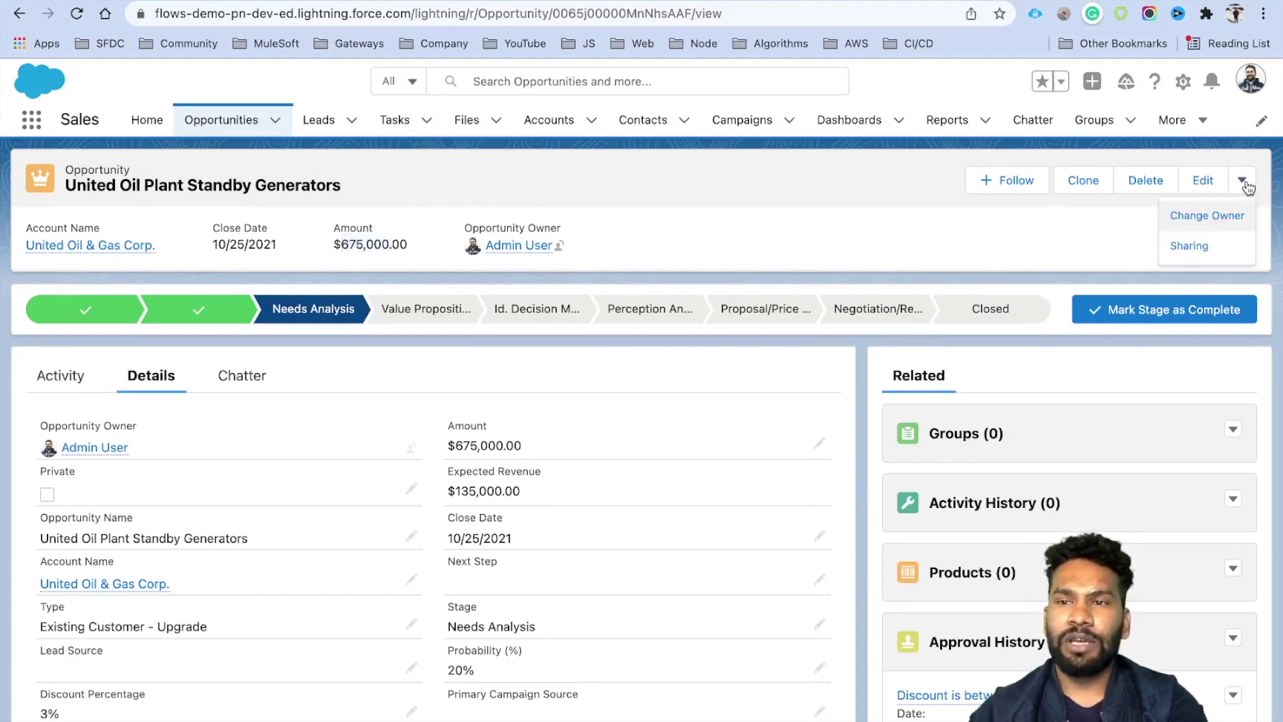
{"action": "left_click", "coordinate": [1091, 193]}
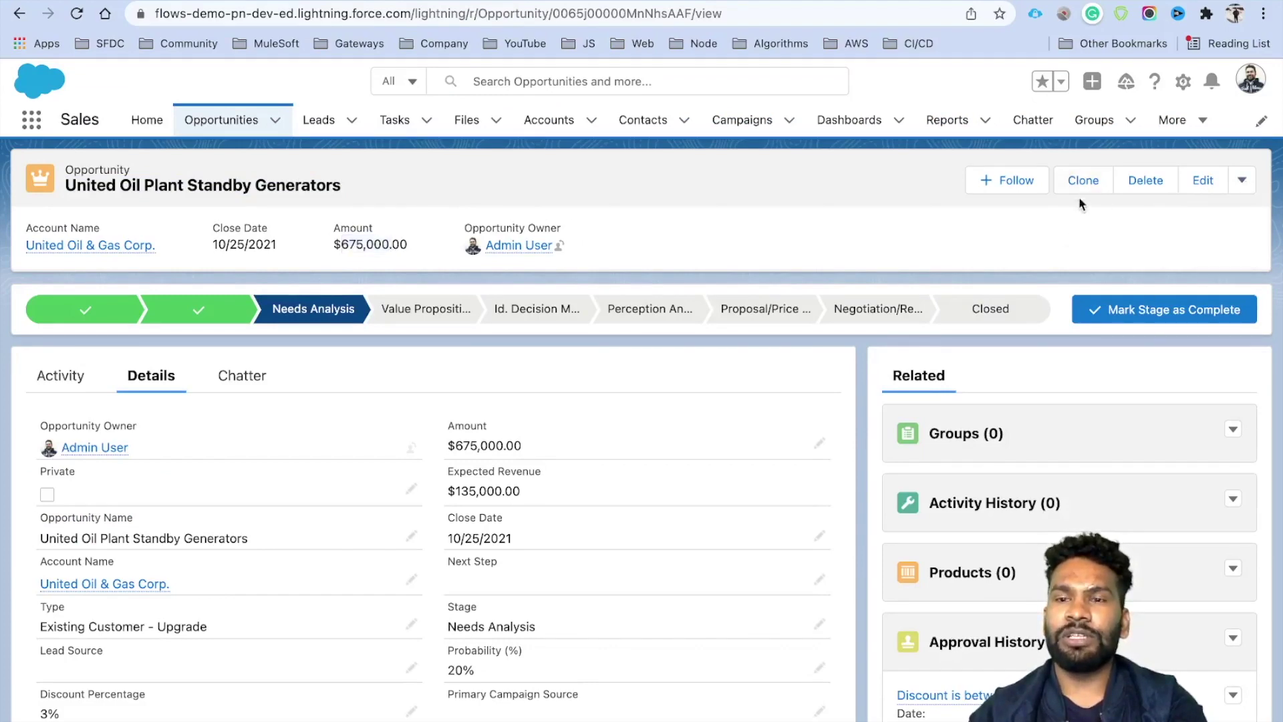
Clone it as 'United Oil Plant Standby Generators - Renewal', save, and check the alert email's subject.
{"action": "left_click", "coordinate": [1088, 180]}
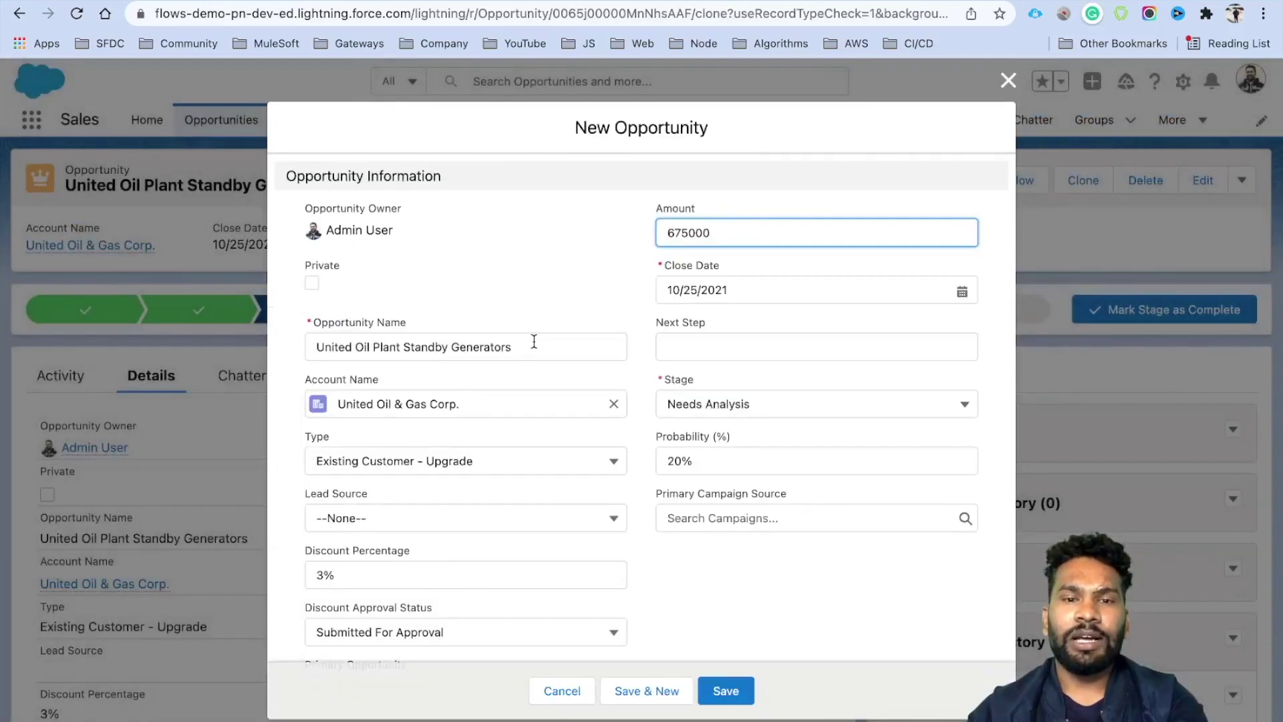
{"action": "left_click", "coordinate": [533, 342]}
{"action": "type", "text": "- Renewal"}
{"action": "left_click", "coordinate": [507, 318]}
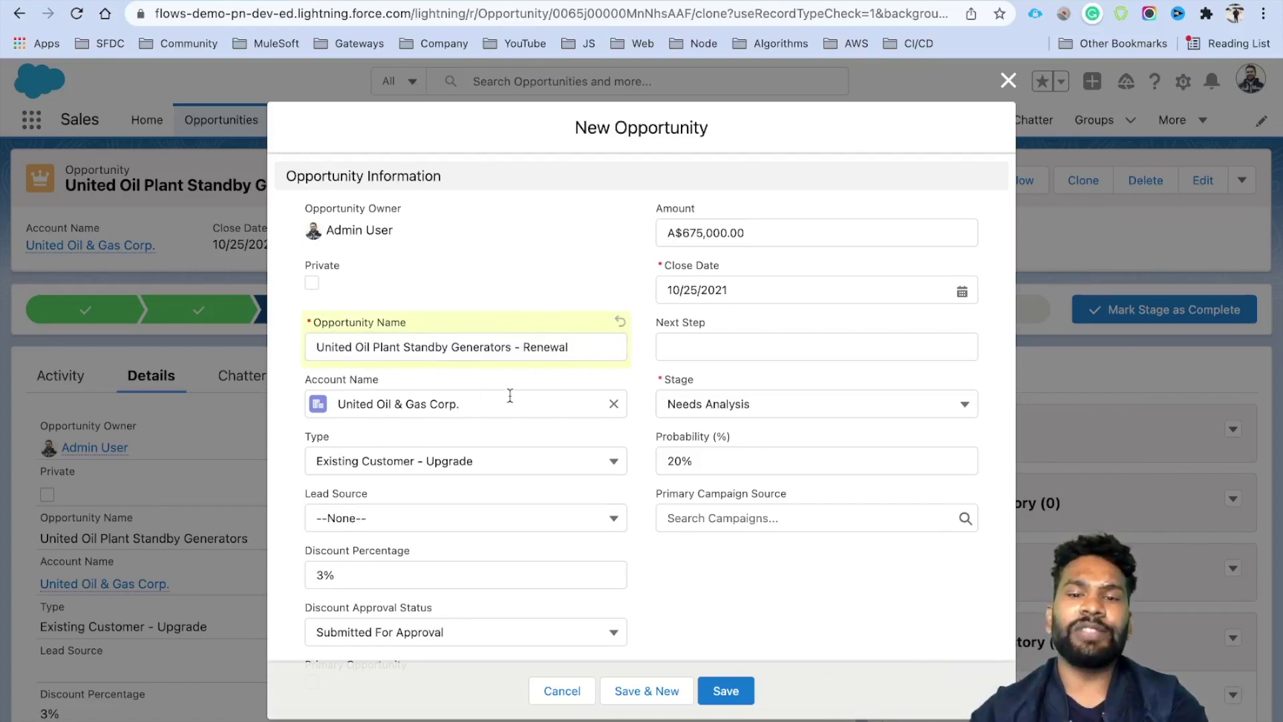
{"action": "left_click", "coordinate": [728, 691]}
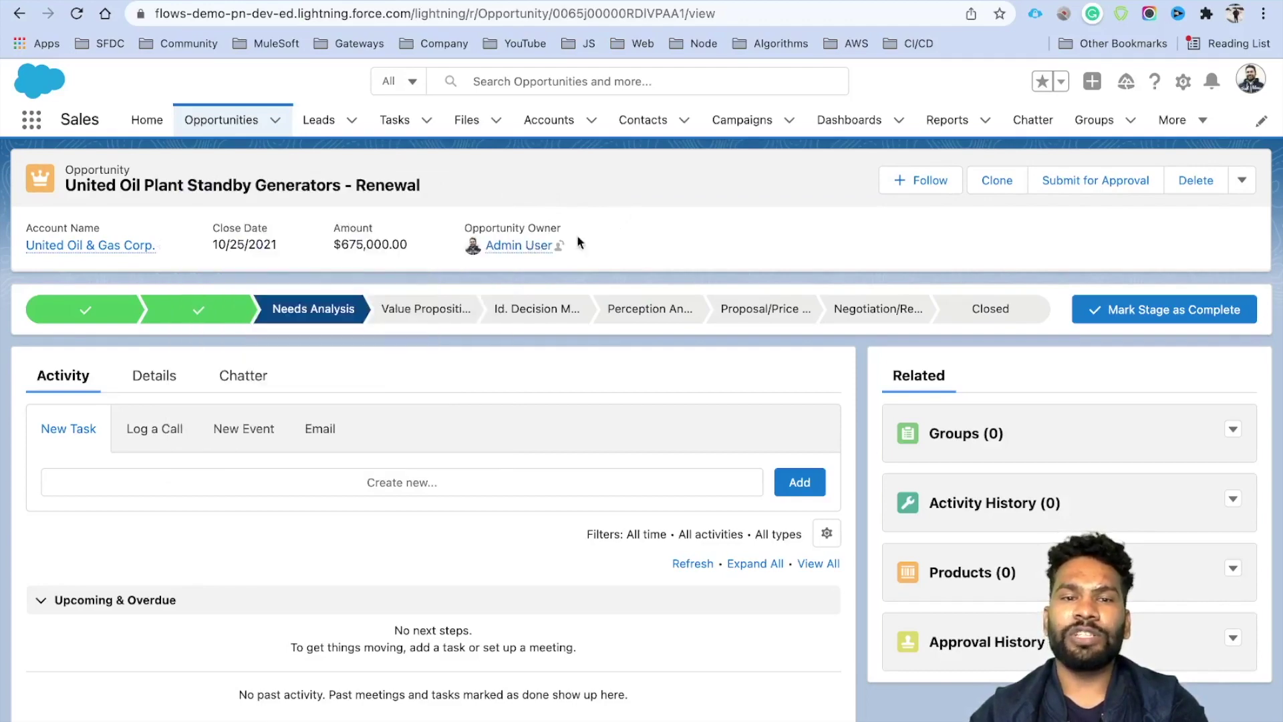
{"action": "mouse_move", "coordinate": [517, 245]}
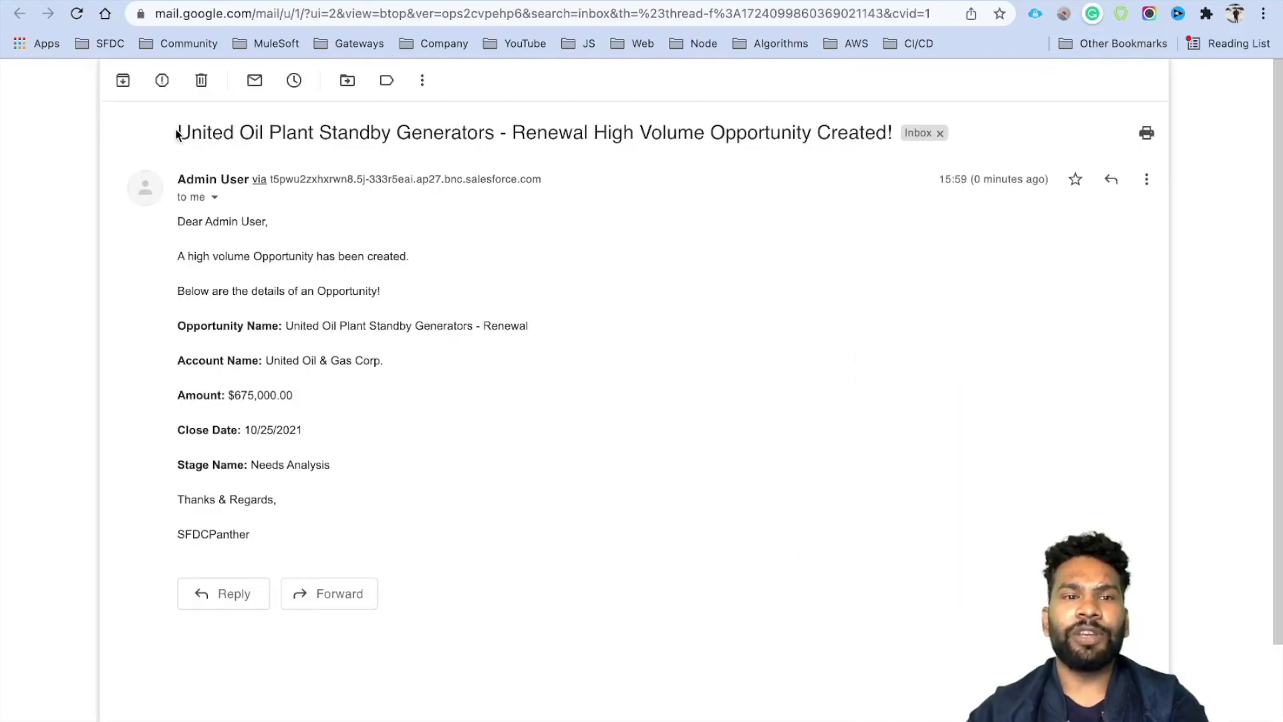
{"action": "left_click_drag", "start_coordinate": [175, 134], "coordinate": [497, 126]}
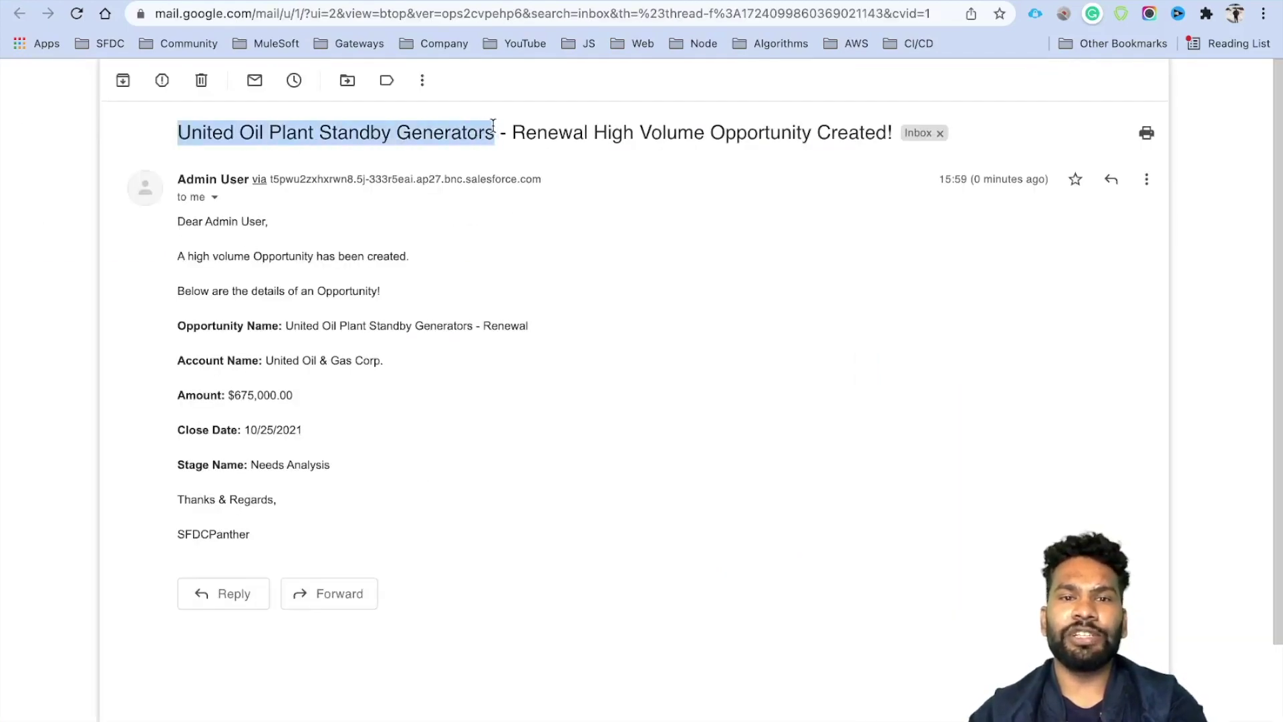
Read the alert email's greeting, announcement line, and $675,000.00 Needs Analysis opportunity details.
{"action": "left_click", "coordinate": [605, 145]}
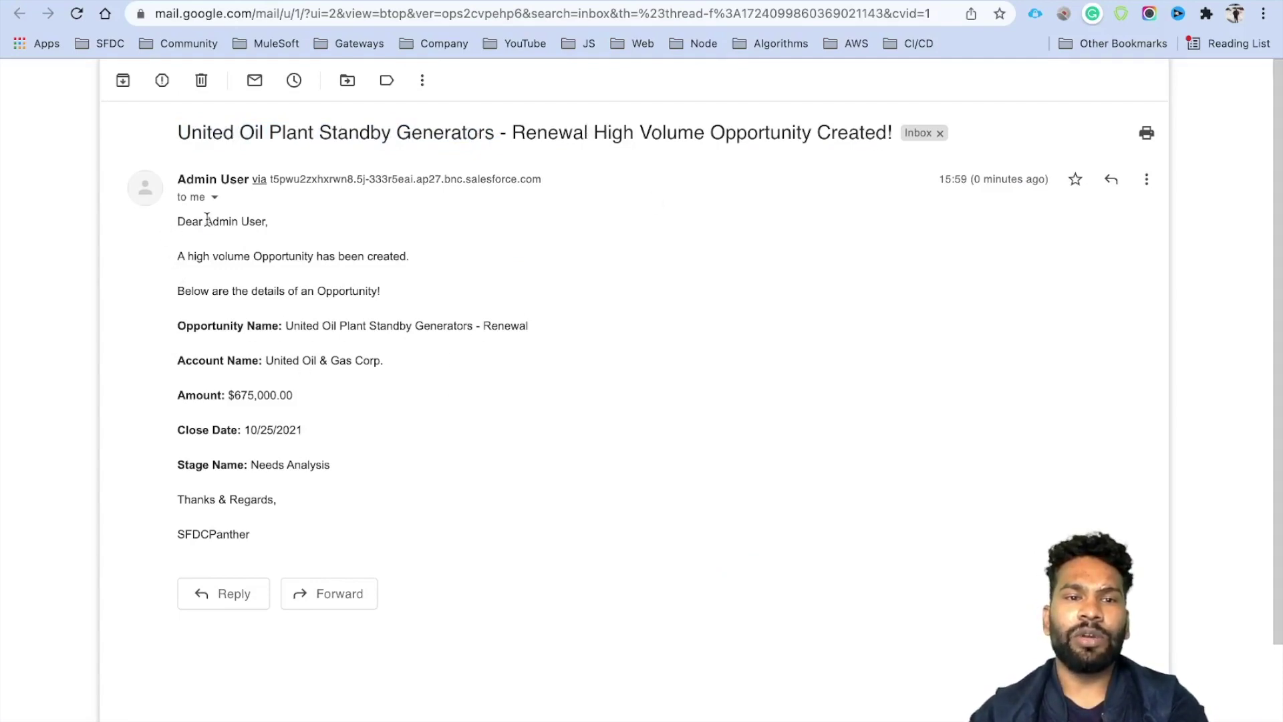
{"action": "left_click_drag", "start_coordinate": [206, 220], "coordinate": [274, 225]}
{"action": "left_click_drag", "start_coordinate": [175, 261], "coordinate": [425, 262]}
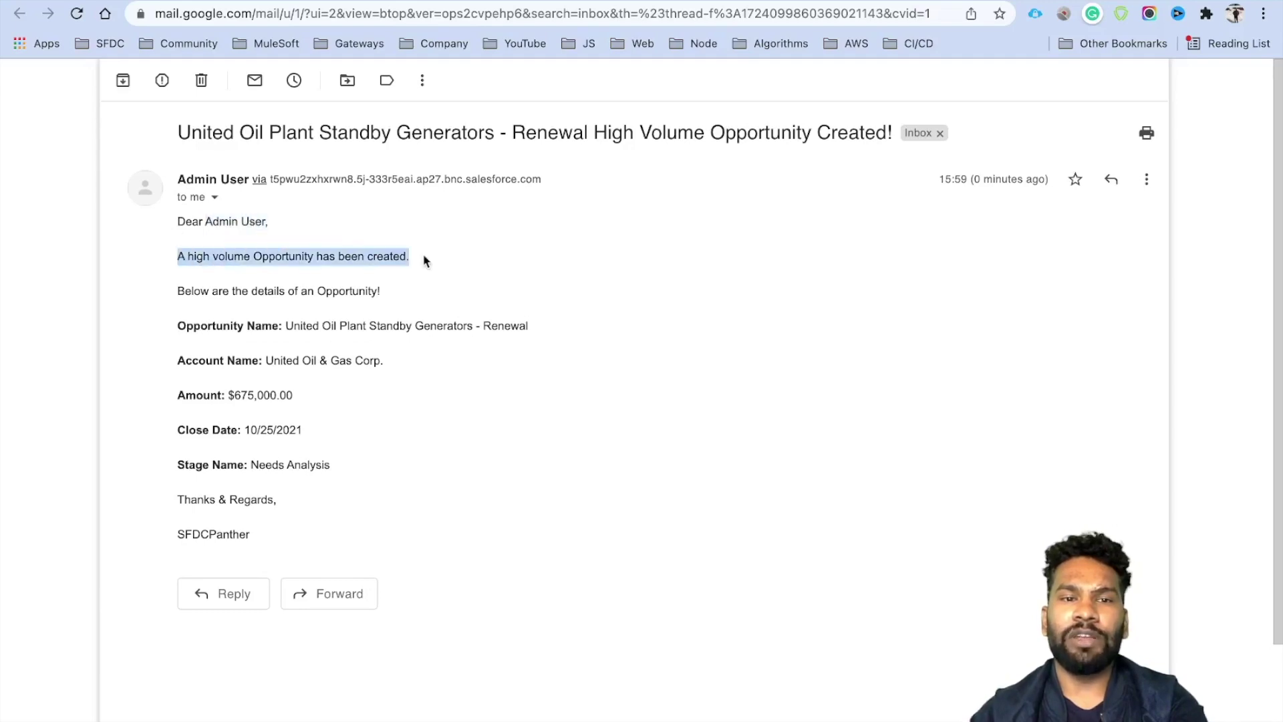
{"action": "left_click", "coordinate": [264, 534]}
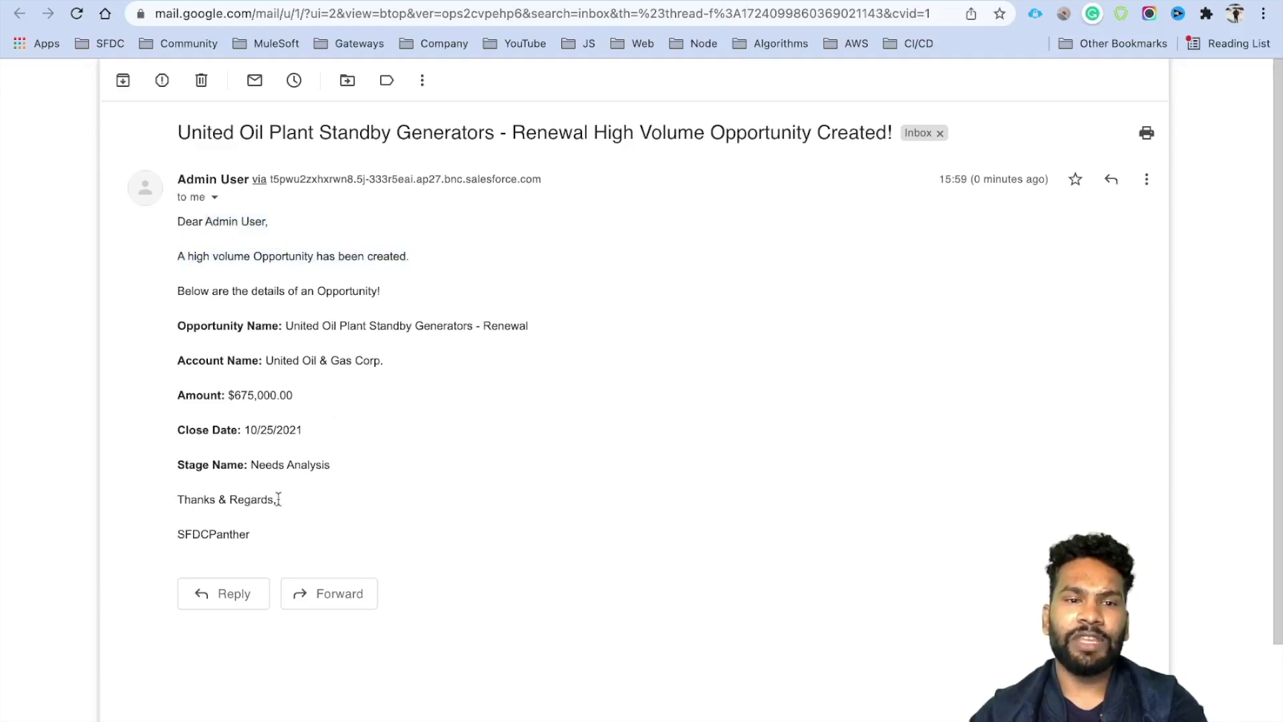
{"action": "left_click_drag", "start_coordinate": [332, 470], "coordinate": [179, 318]}
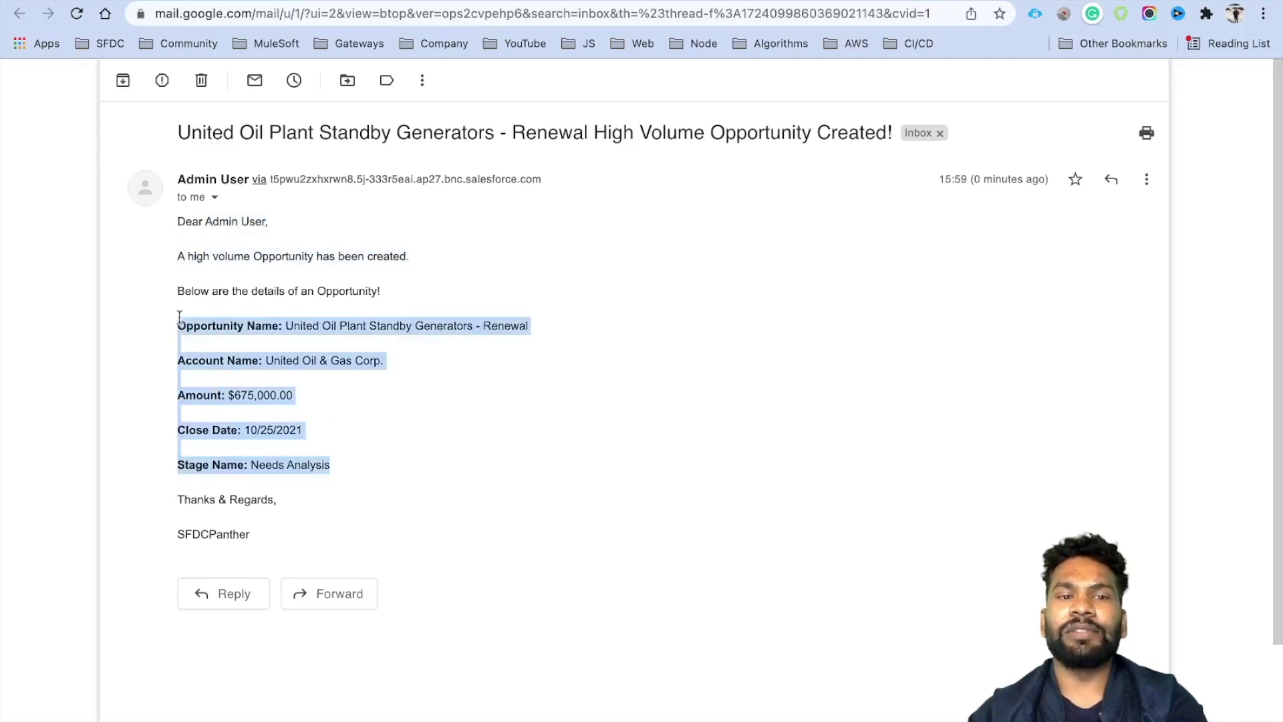
{"action": "left_click", "coordinate": [216, 289]}
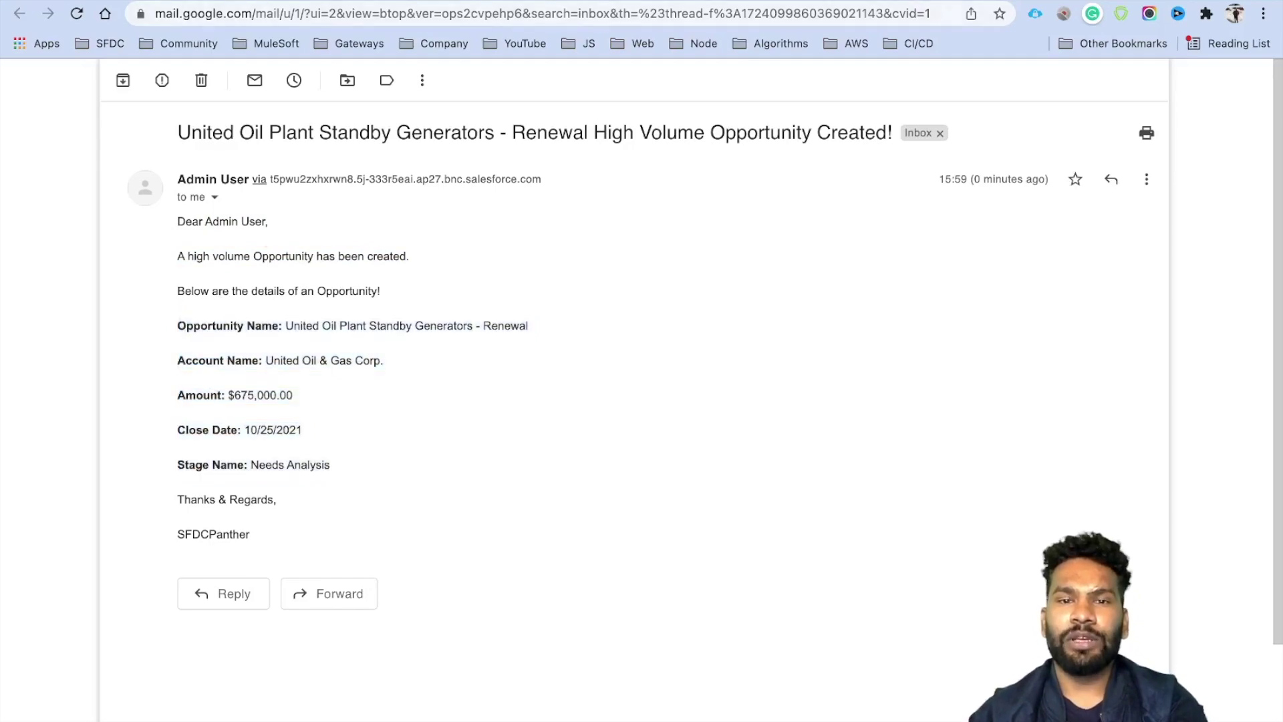